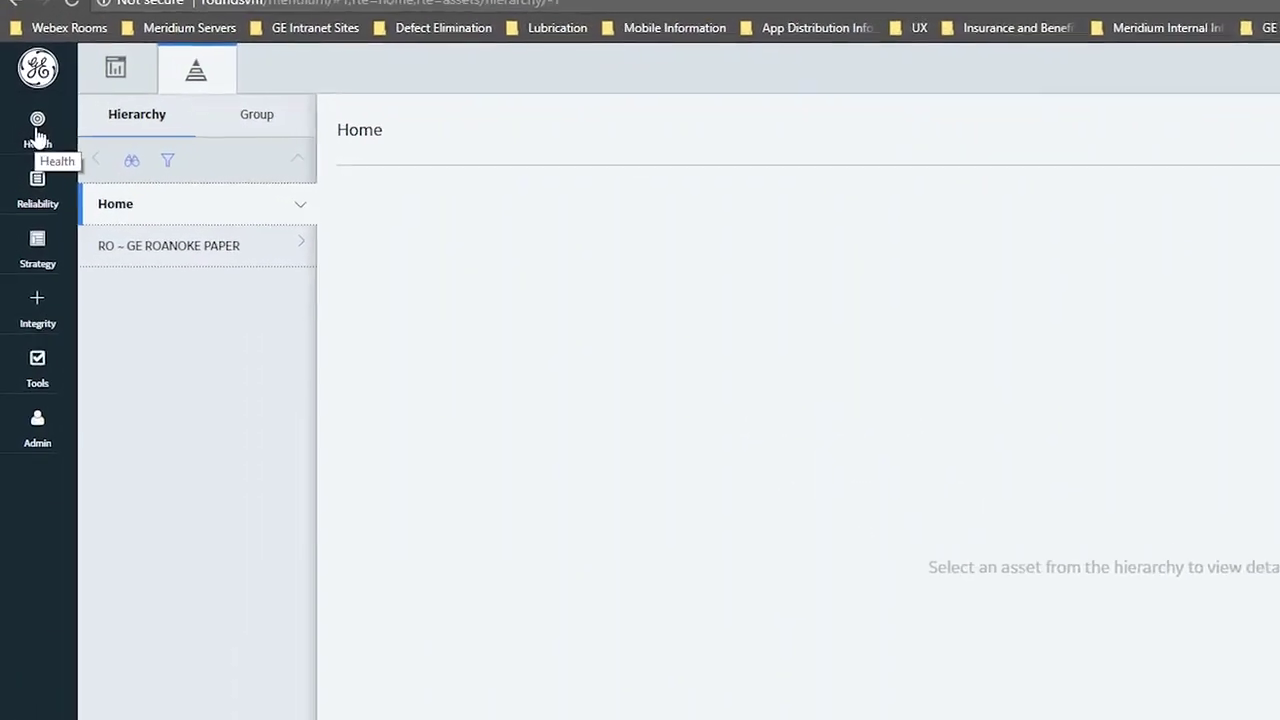
Open Rounds Designer and review the allowable values of the AHI Generic category, leaving them unedited
{"action": "left_click", "coordinate": [37, 128]}
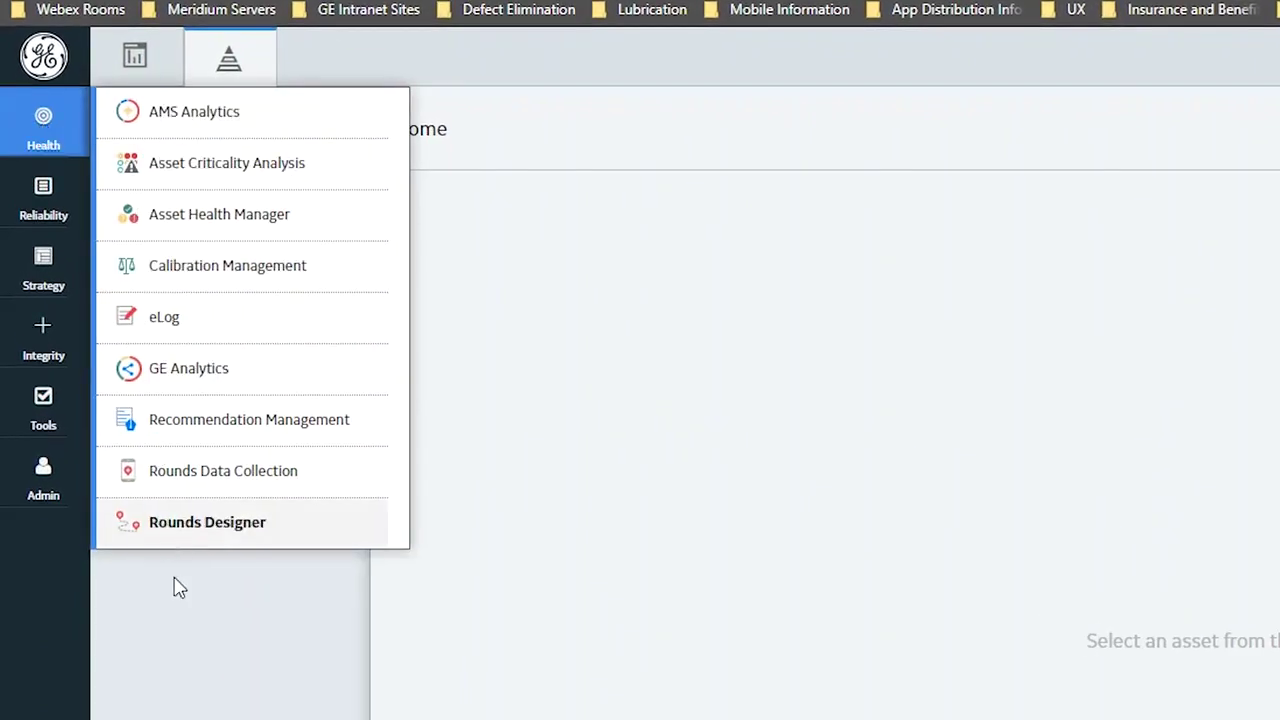
{"action": "left_click", "coordinate": [228, 534]}
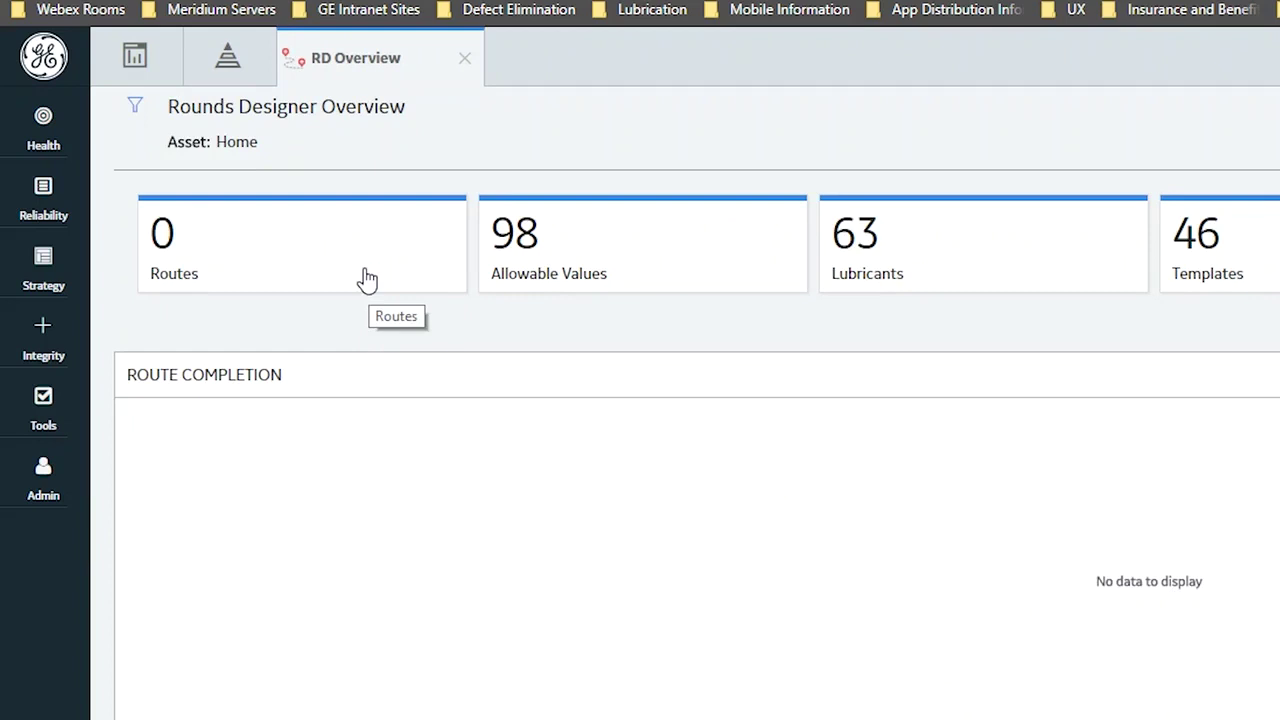
{"action": "left_click", "coordinate": [686, 273]}
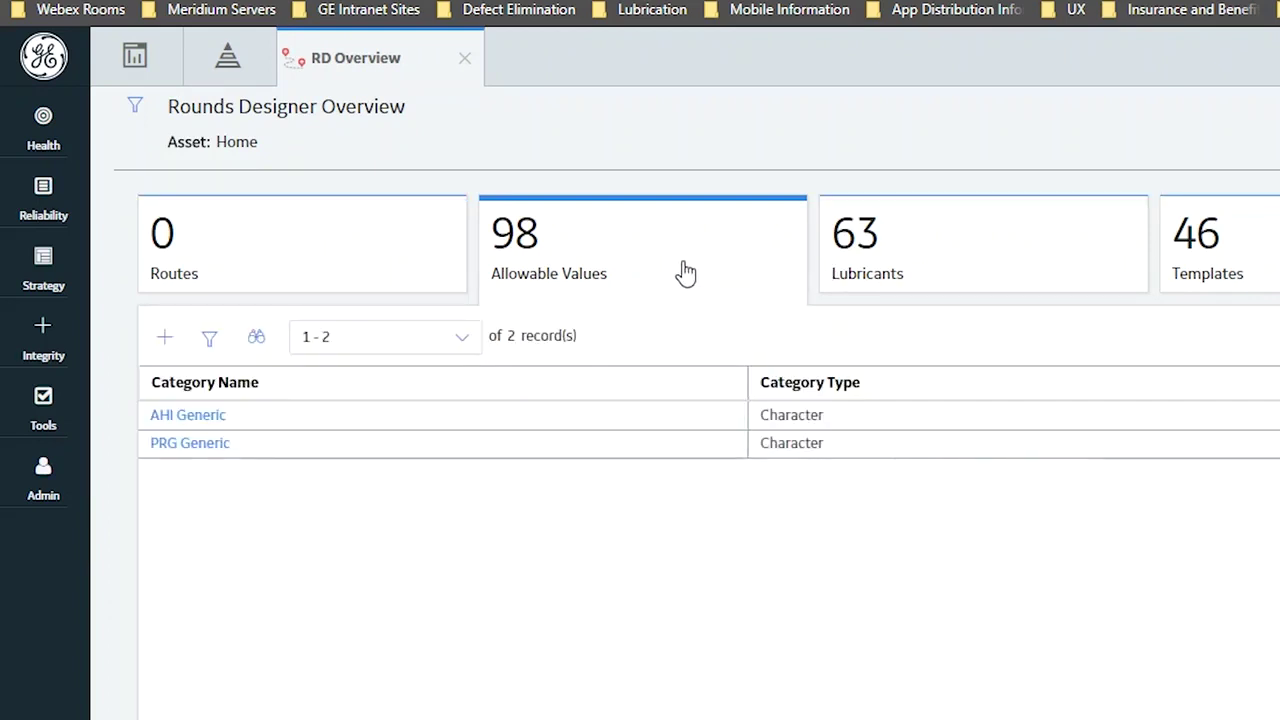
{"action": "left_click", "coordinate": [210, 425]}
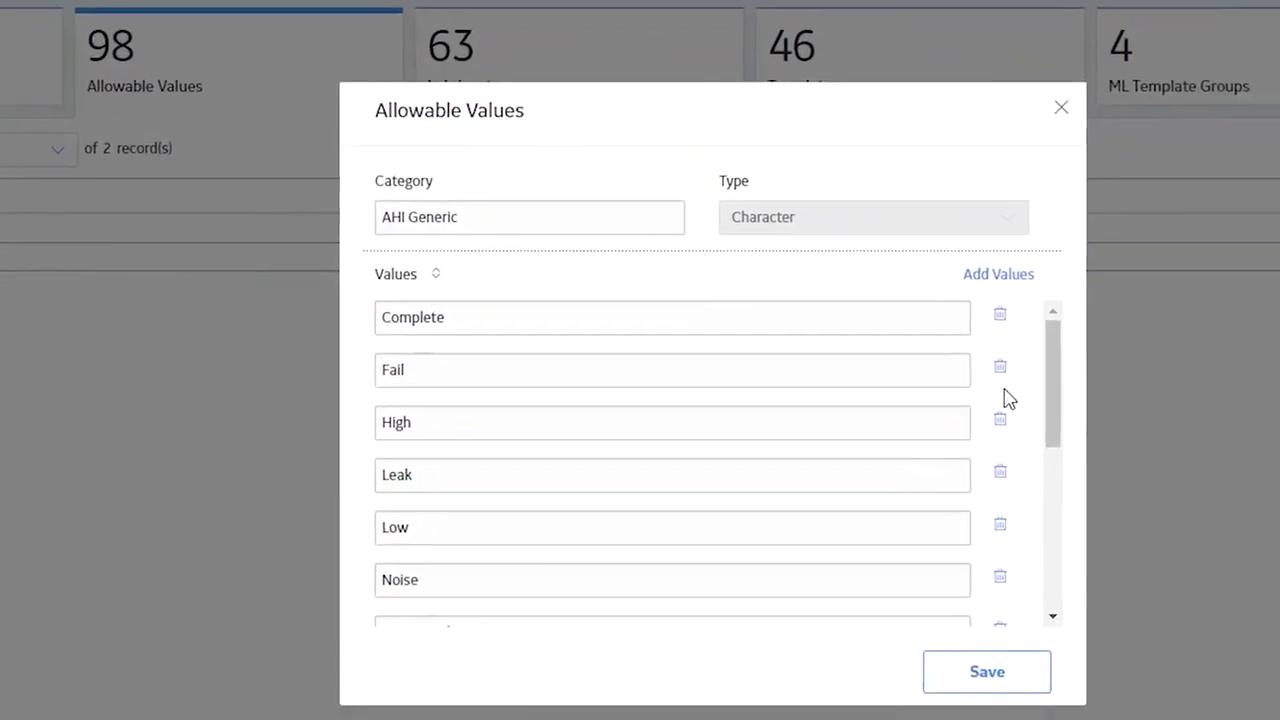
{"action": "mouse_move", "coordinate": [980, 348]}
{"action": "left_mouse_down"}
{"action": "mouse_move", "coordinate": [983, 526]}
{"action": "mouse_move", "coordinate": [977, 329]}
{"action": "left_mouse_up"}
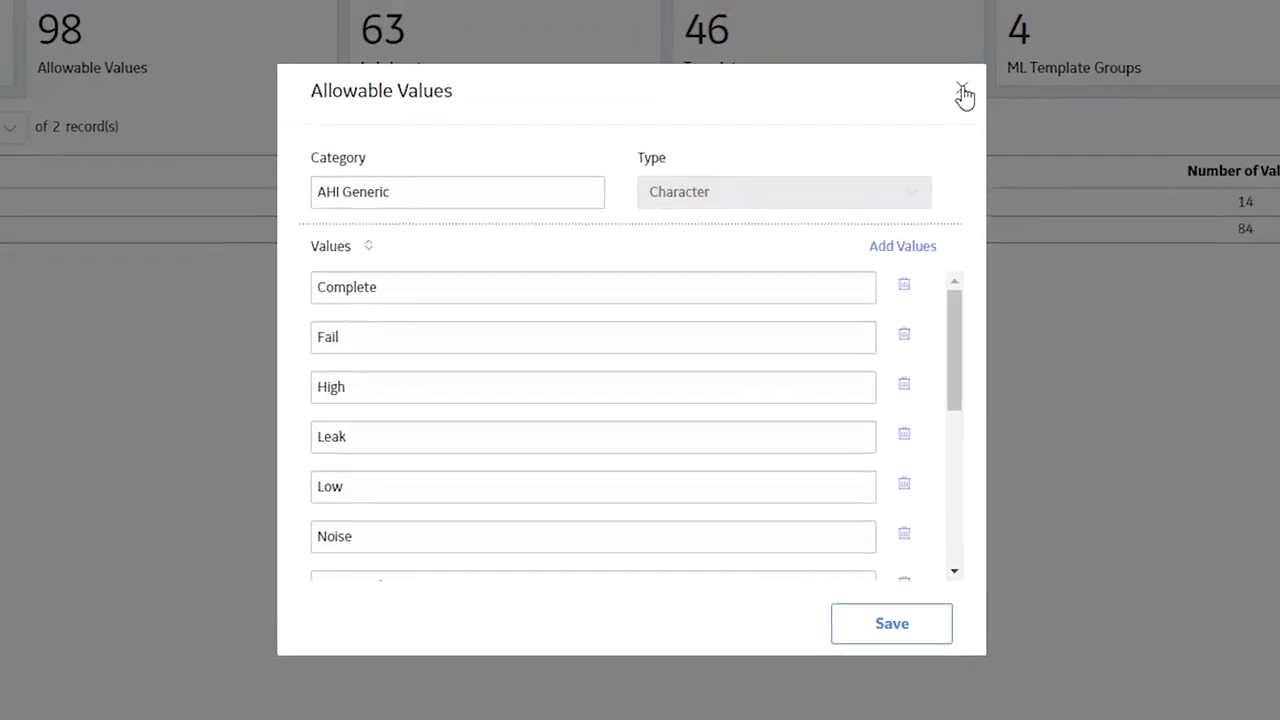
{"action": "left_click", "coordinate": [916, 147]}
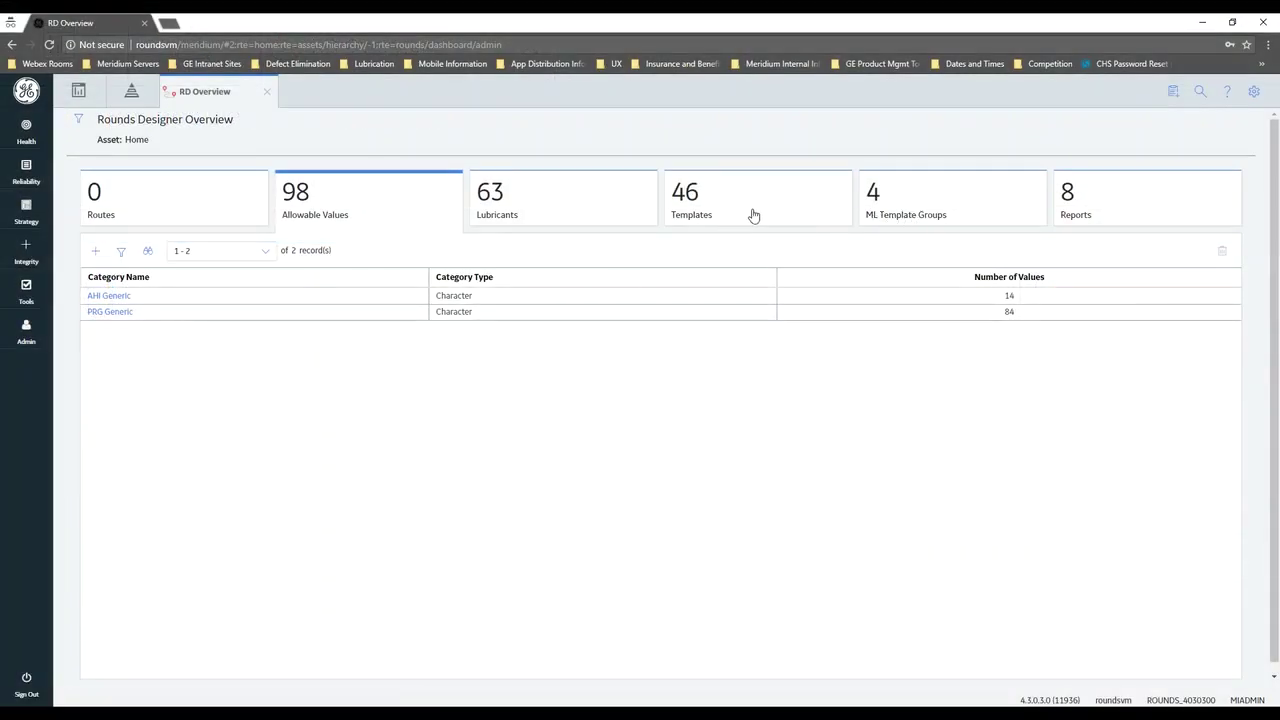
View the list of checkpoint templates, and open the PM PUMP group from the ML template groups
{"action": "left_click", "coordinate": [740, 213]}
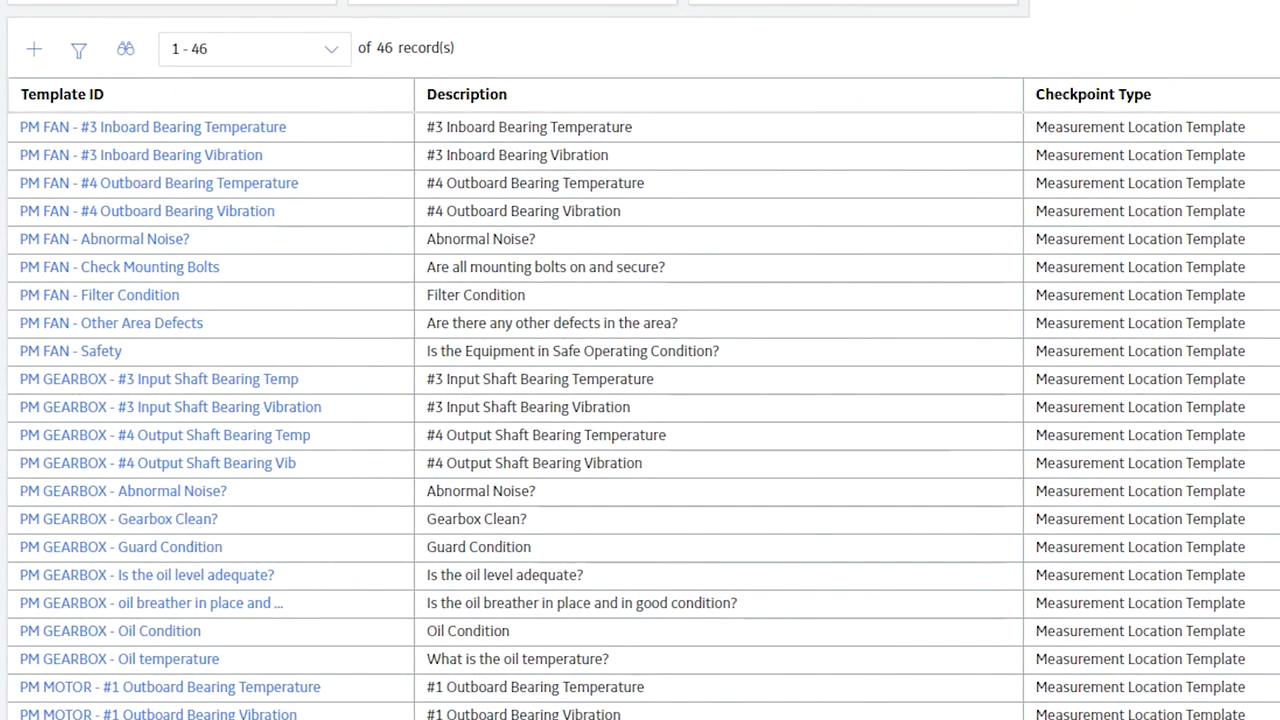
{"action": "left_click", "coordinate": [1279, 0]}
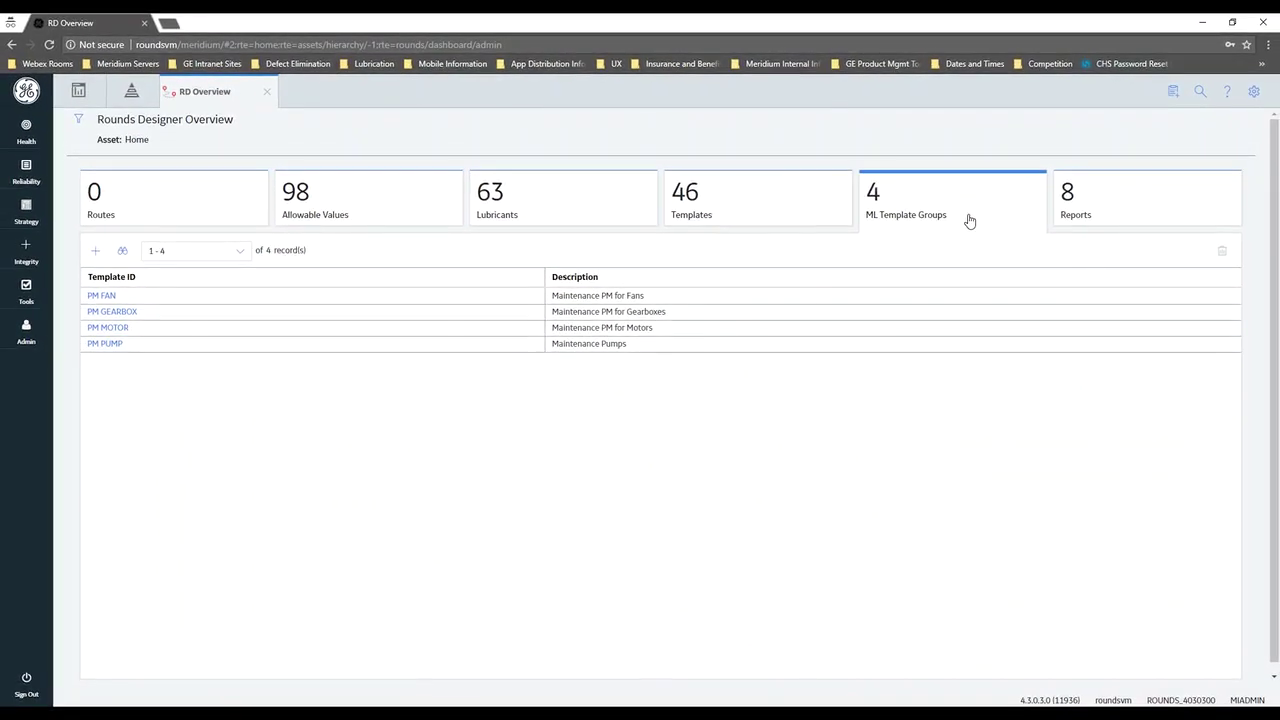
{"action": "left_click", "coordinate": [100, 347]}
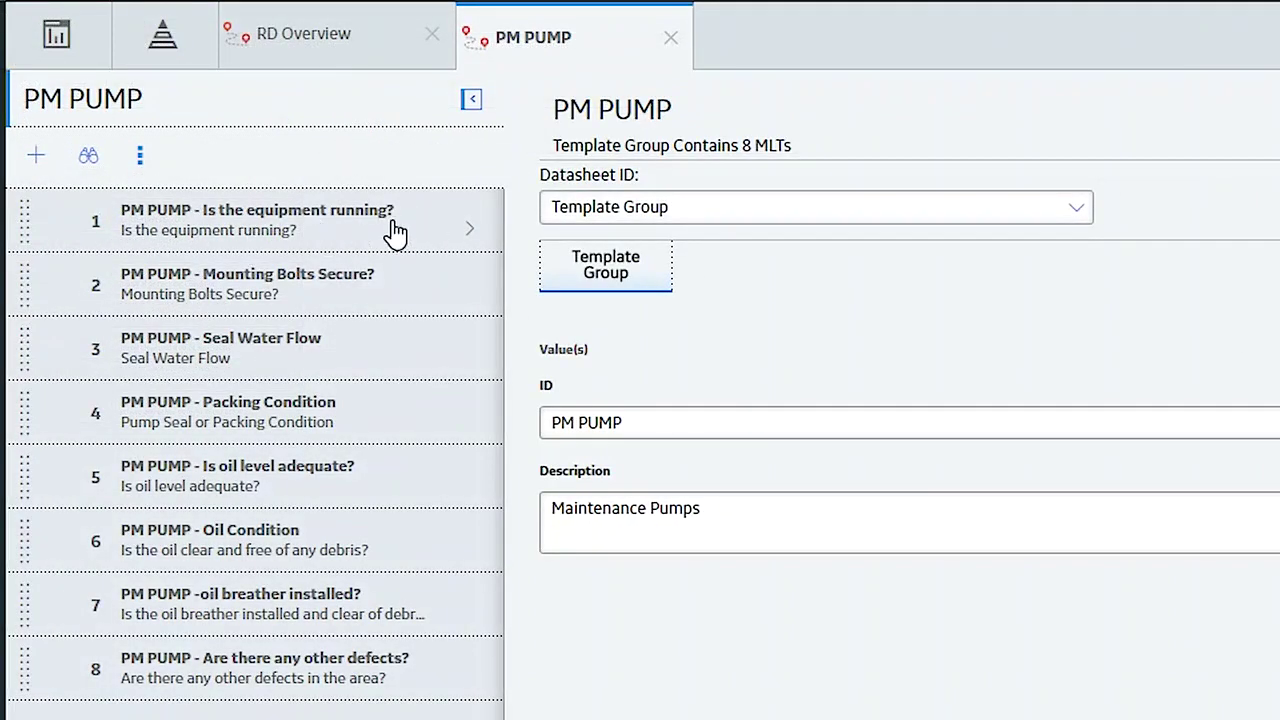
Examine PM PUMP's "Is the equipment running?" template with its "If PRG Generic is Yes" condition and dependent checkpoints, and close the group
{"action": "left_click", "coordinate": [395, 225]}
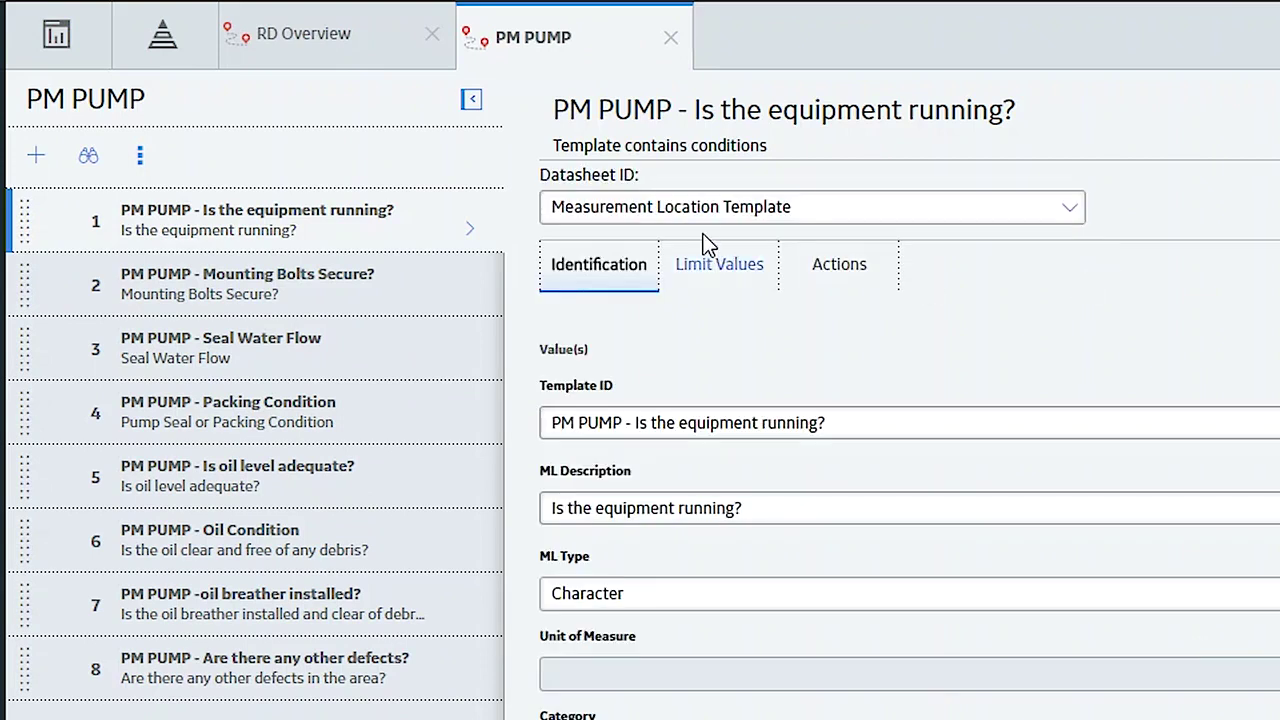
{"action": "left_click", "coordinate": [468, 238]}
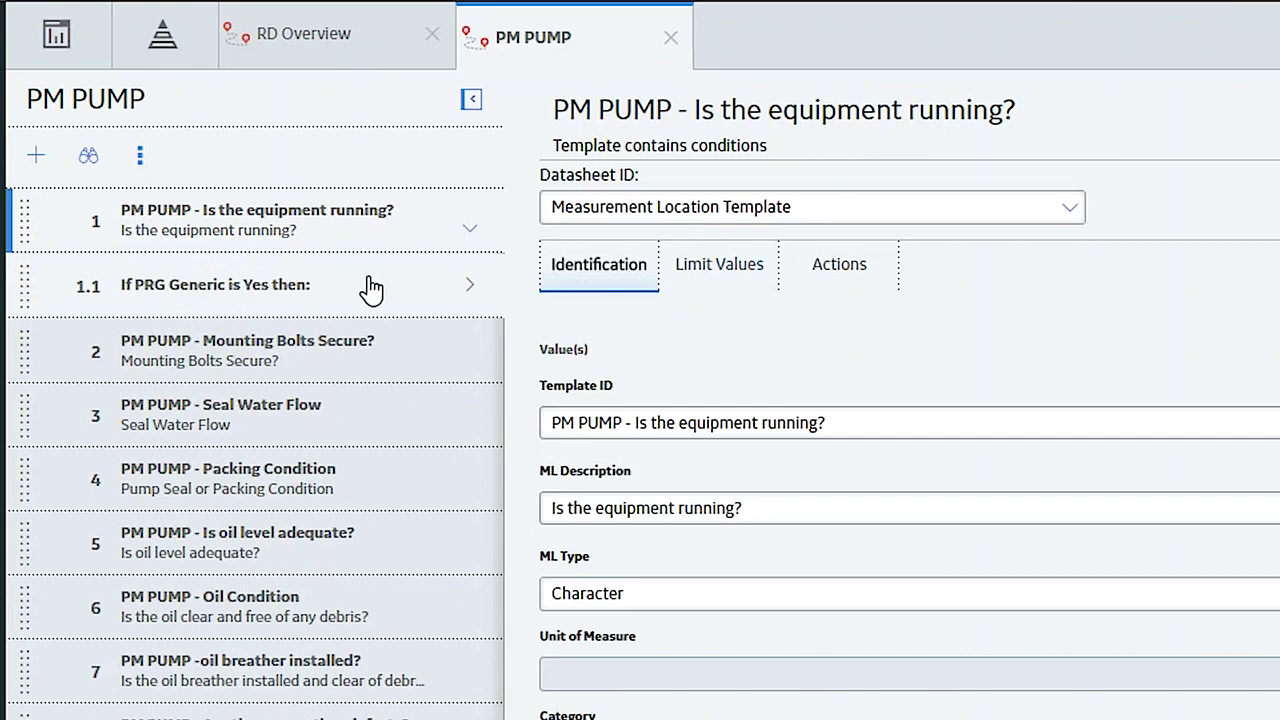
{"action": "left_click", "coordinate": [470, 298]}
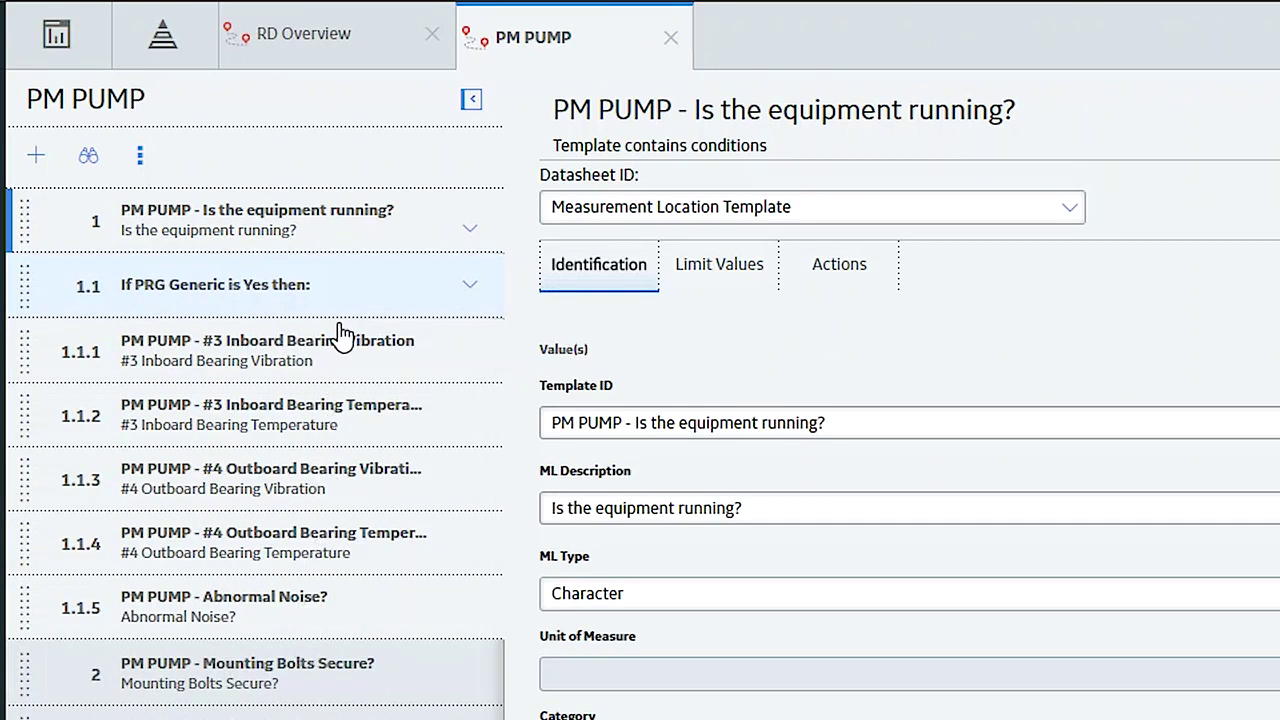
{"action": "left_click", "coordinate": [480, 285]}
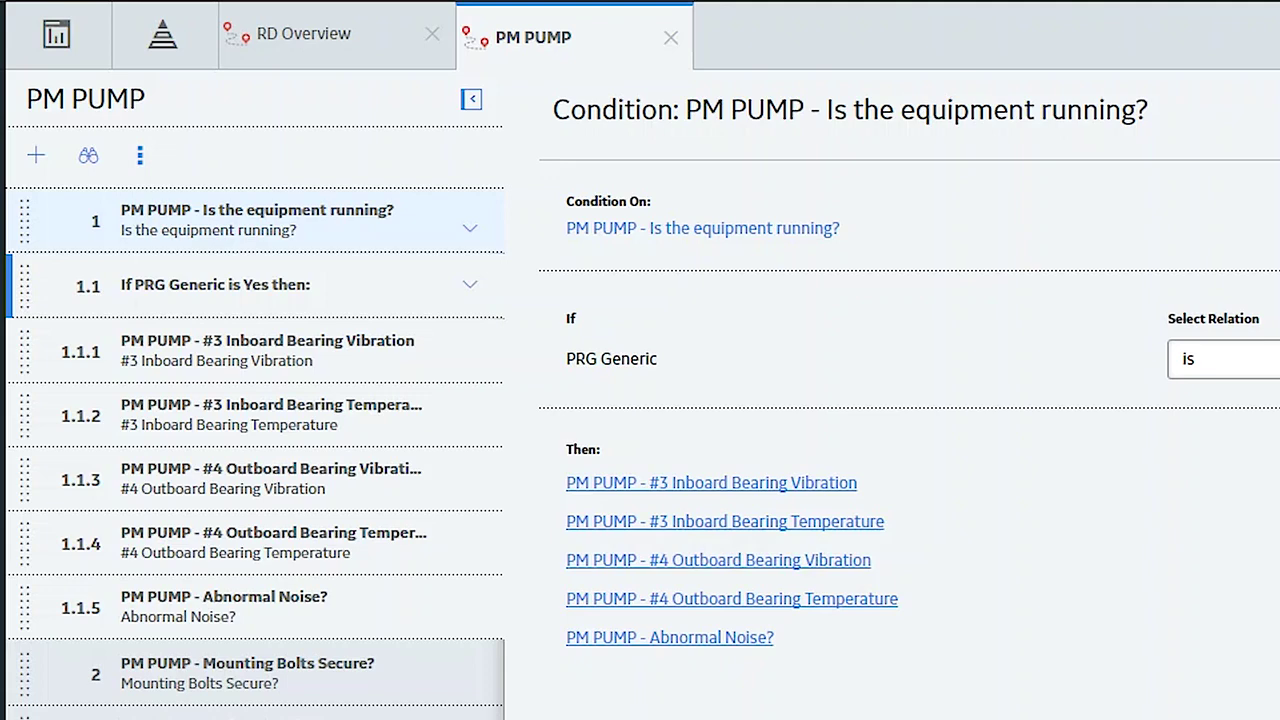
{"action": "left_click", "coordinate": [671, 37]}
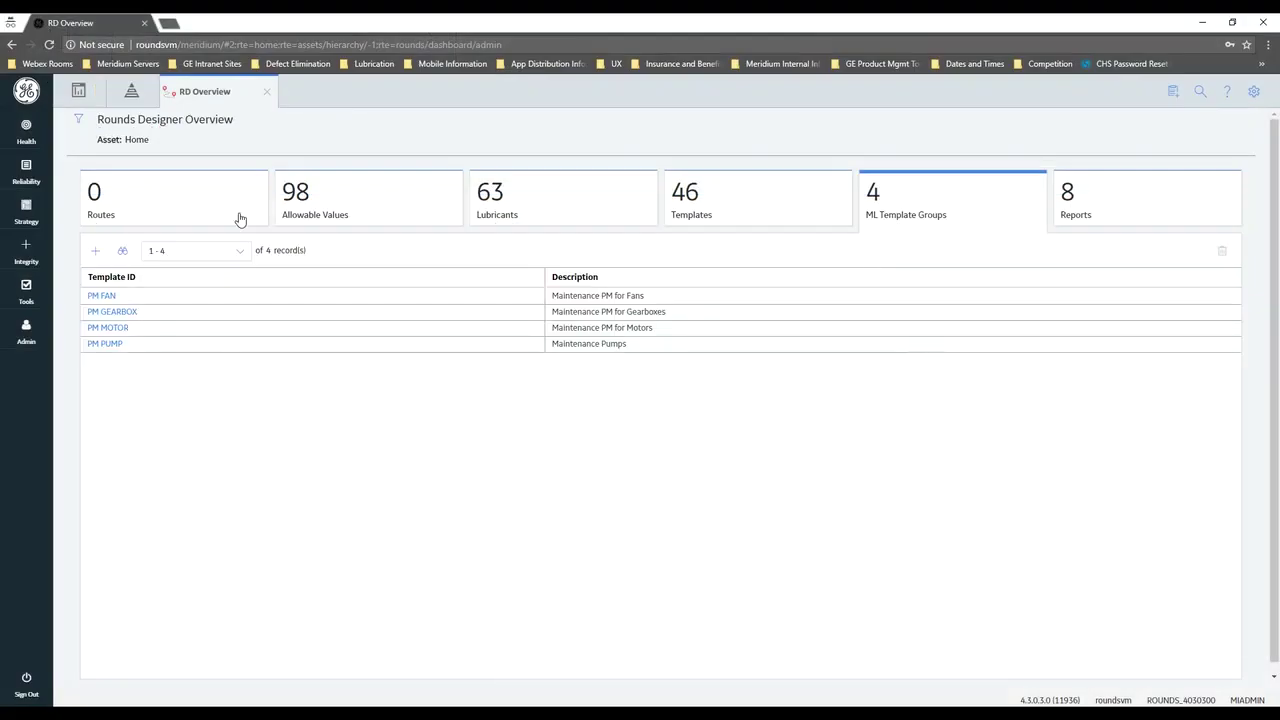
Create a new route with "Area Pump Route" as both its Route ID and Route Description
{"action": "left_click", "coordinate": [151, 205]}
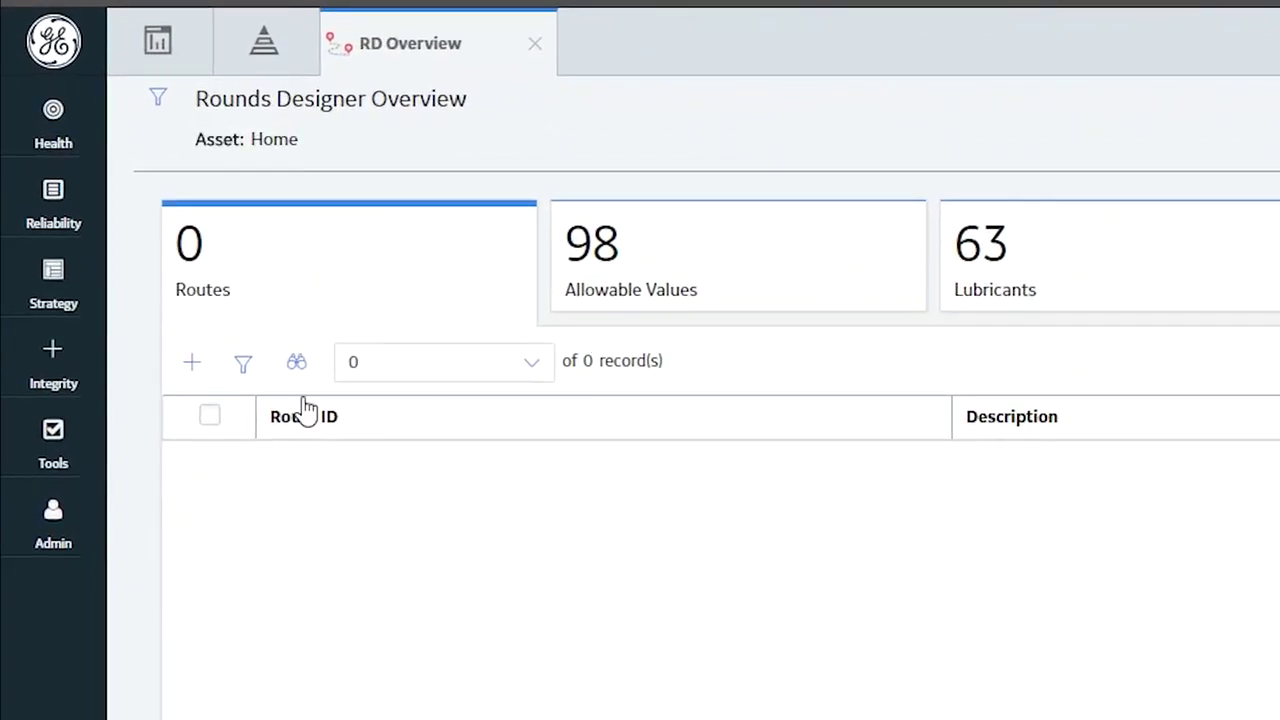
{"action": "left_click", "coordinate": [195, 368]}
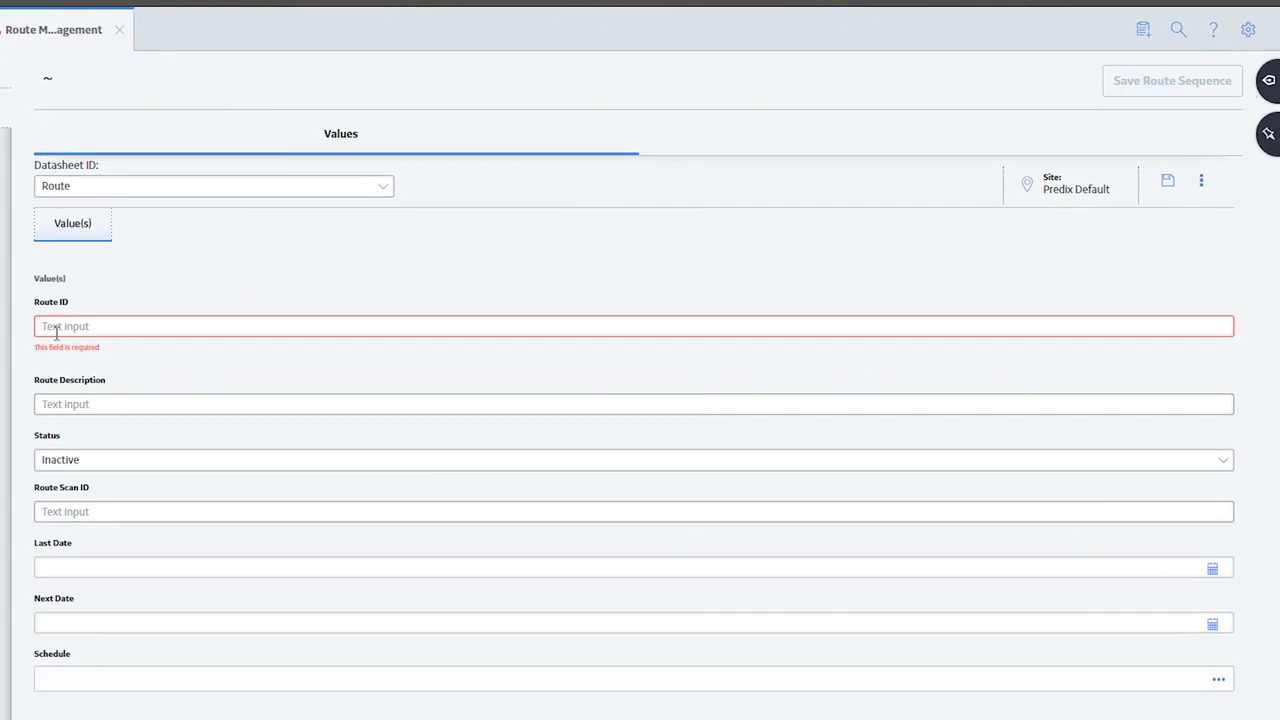
{"action": "left_click", "coordinate": [70, 327]}
{"action": "type", "text": "Area Pump Route"}
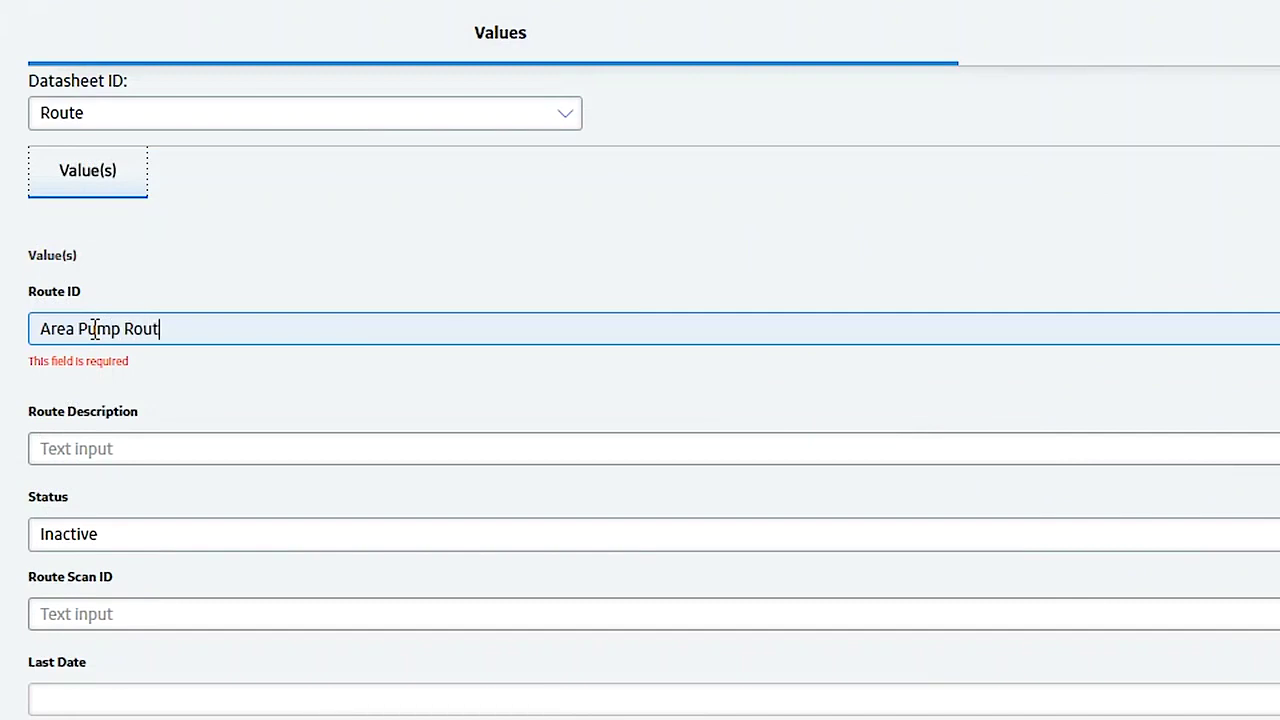
{"action": "triple_click", "coordinate": [153, 321]}
{"action": "key", "text": "ctrl+c"}
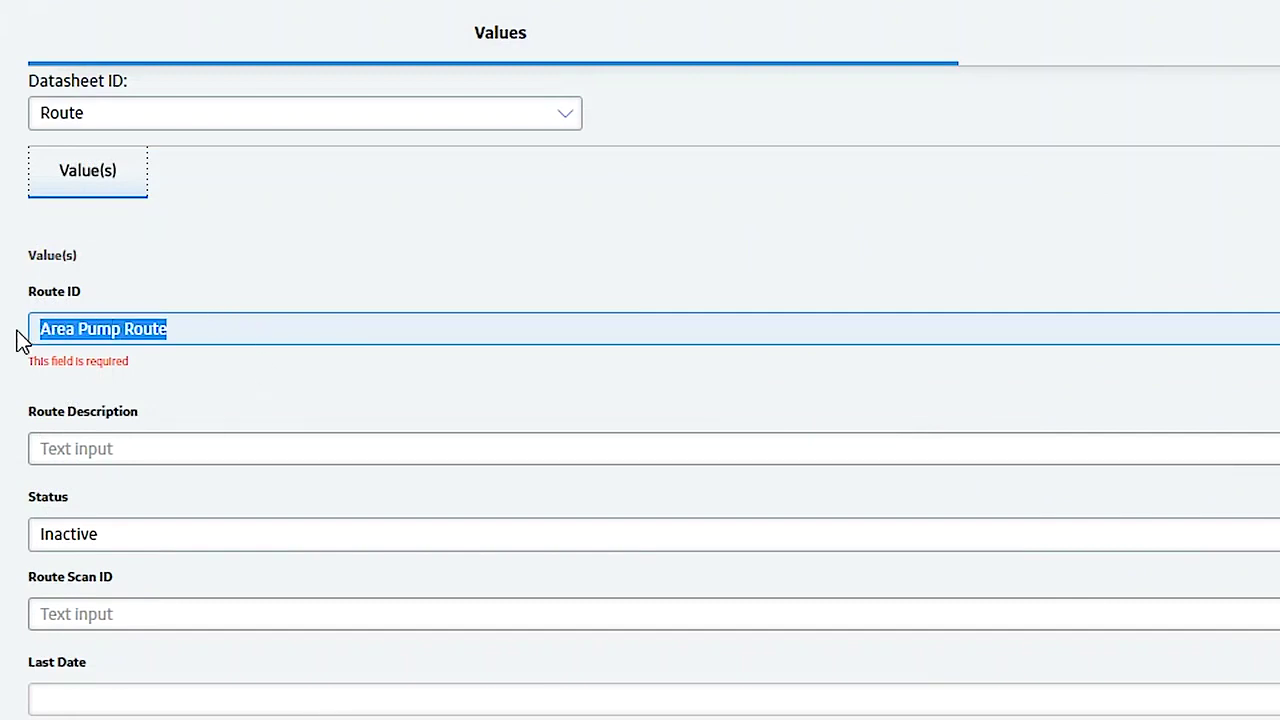
{"action": "left_click", "coordinate": [138, 461]}
{"action": "key", "text": "ctrl+v"}
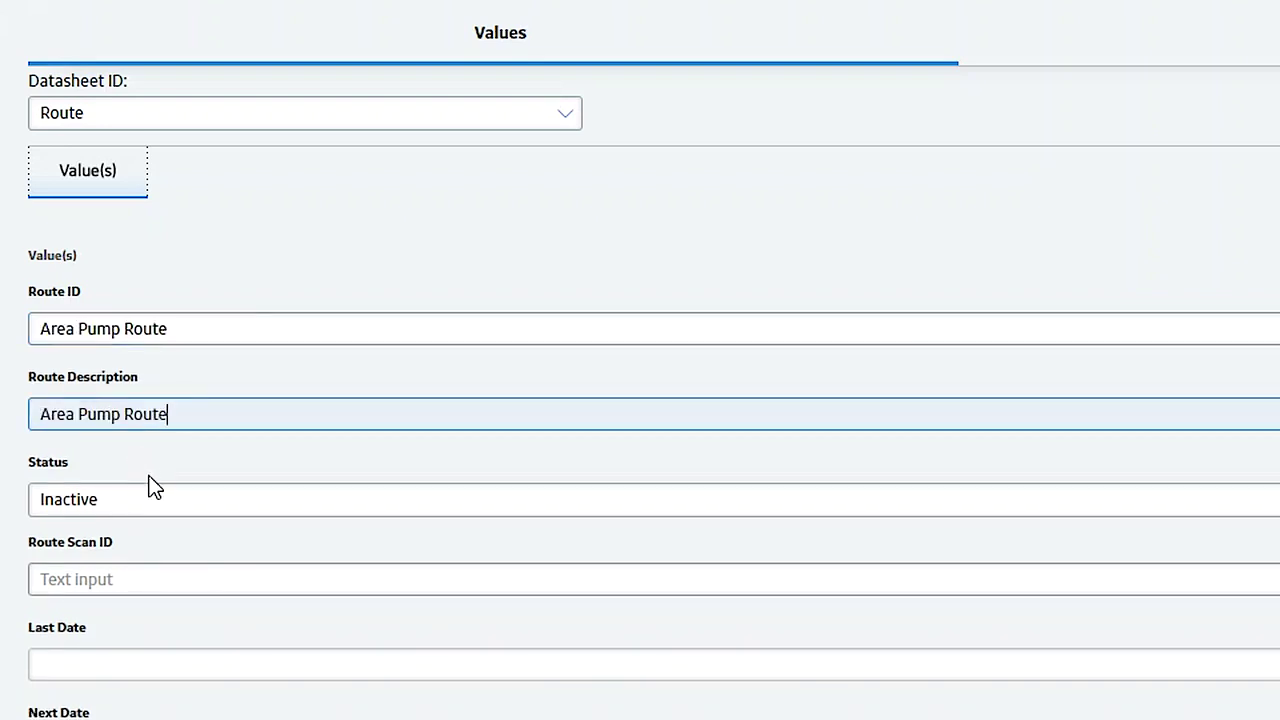
Set the route's status to Active and its site to GE ROANOKE PAPER, and save the route
{"action": "scroll", "coordinate": [123, 497], "scroll_direction": "down", "scroll_amount": 1}
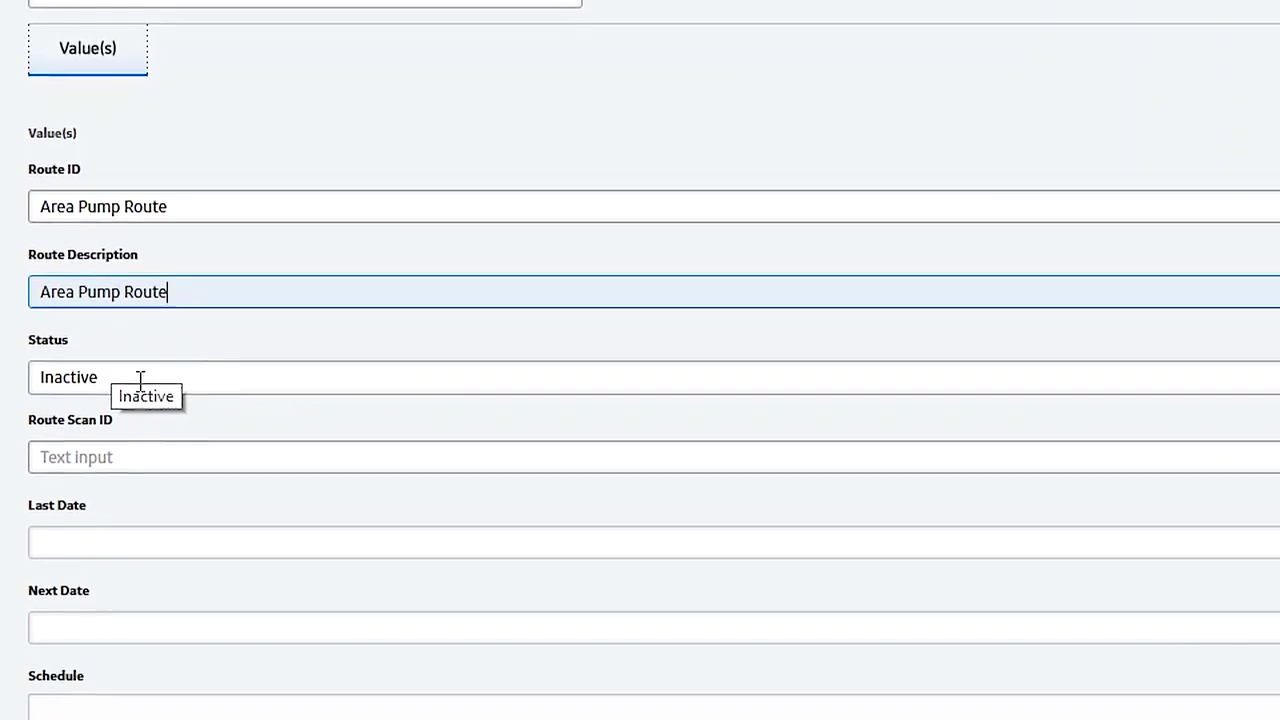
{"action": "left_click", "coordinate": [143, 292]}
{"action": "left_click", "coordinate": [155, 430]}
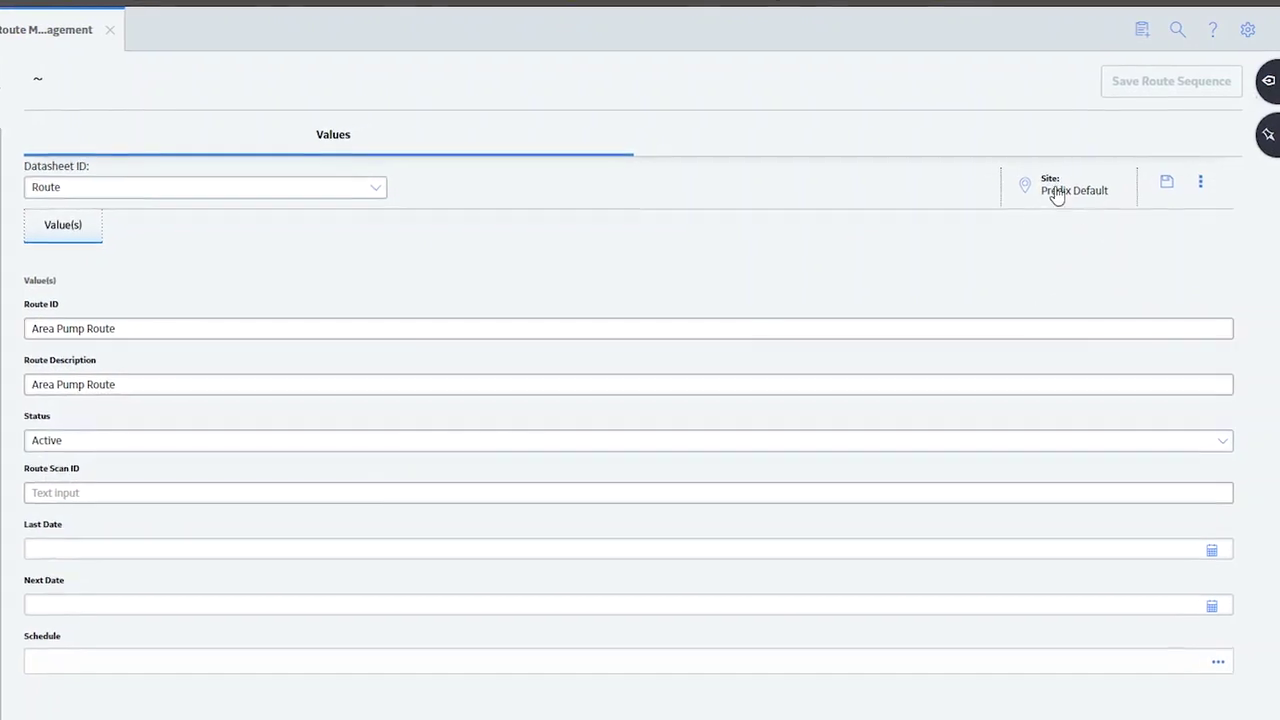
{"action": "left_click", "coordinate": [1058, 188]}
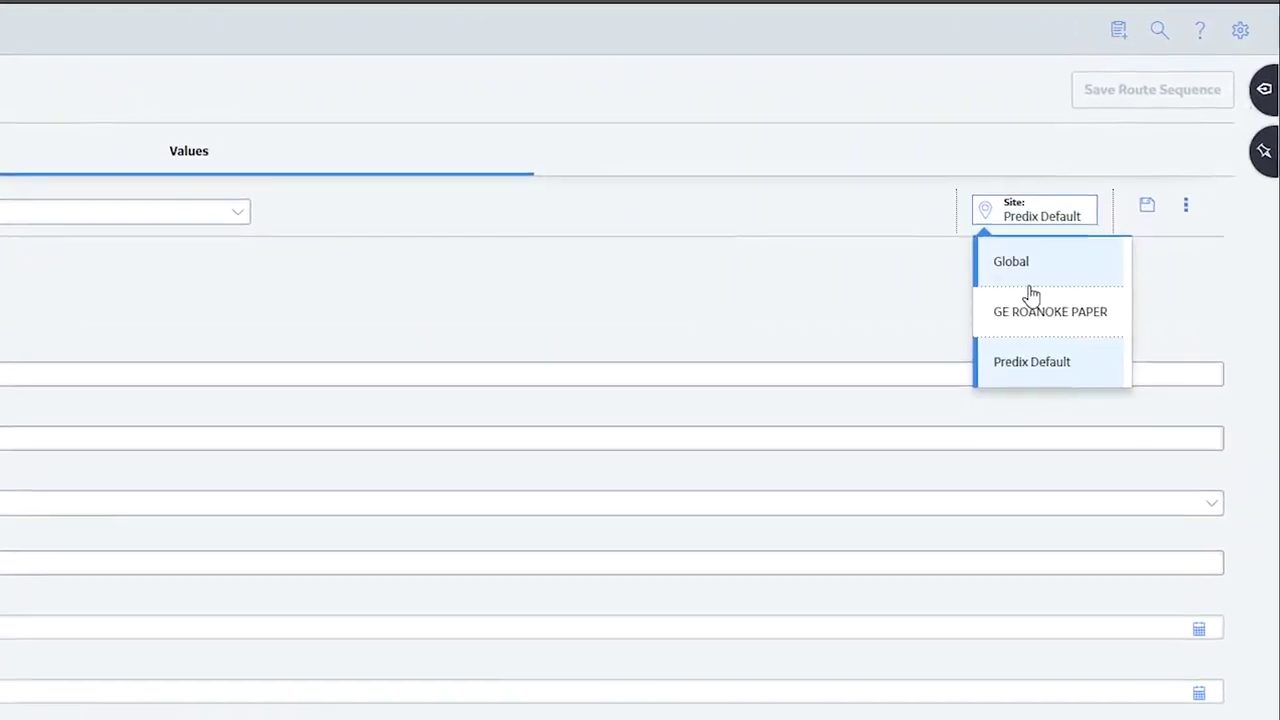
{"action": "left_click", "coordinate": [1037, 301]}
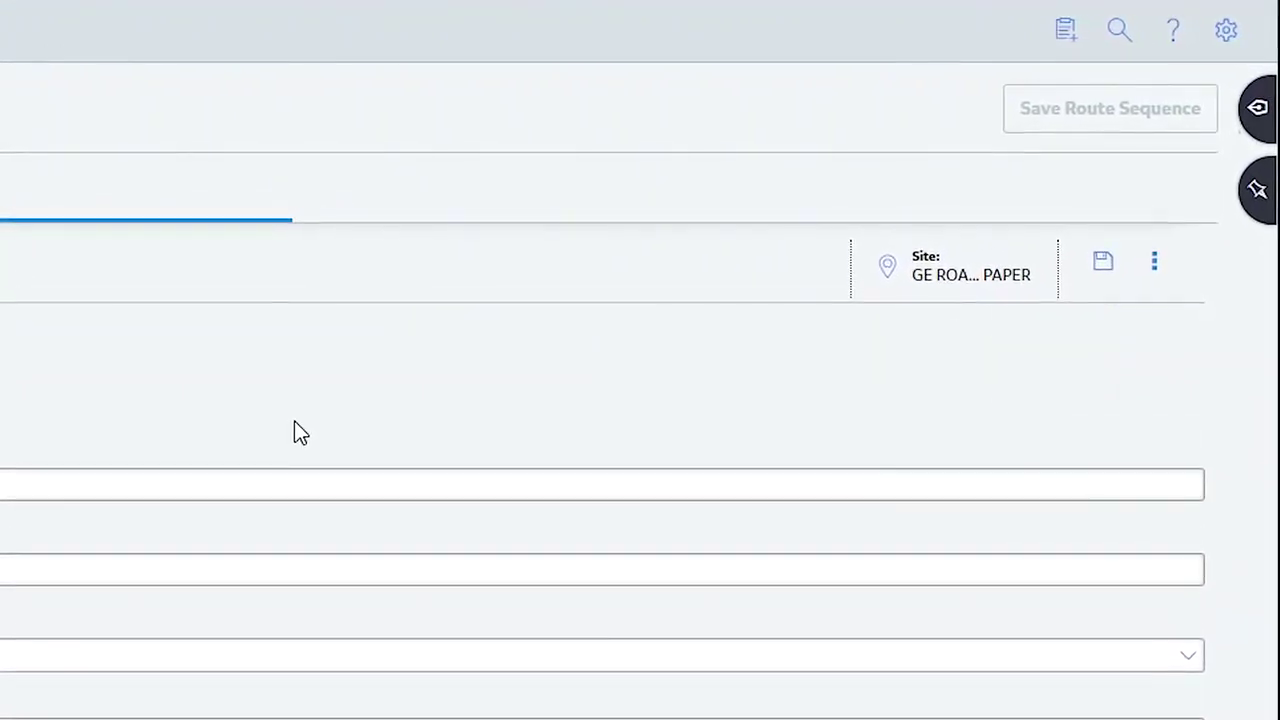
{"action": "left_click", "coordinate": [1105, 265]}
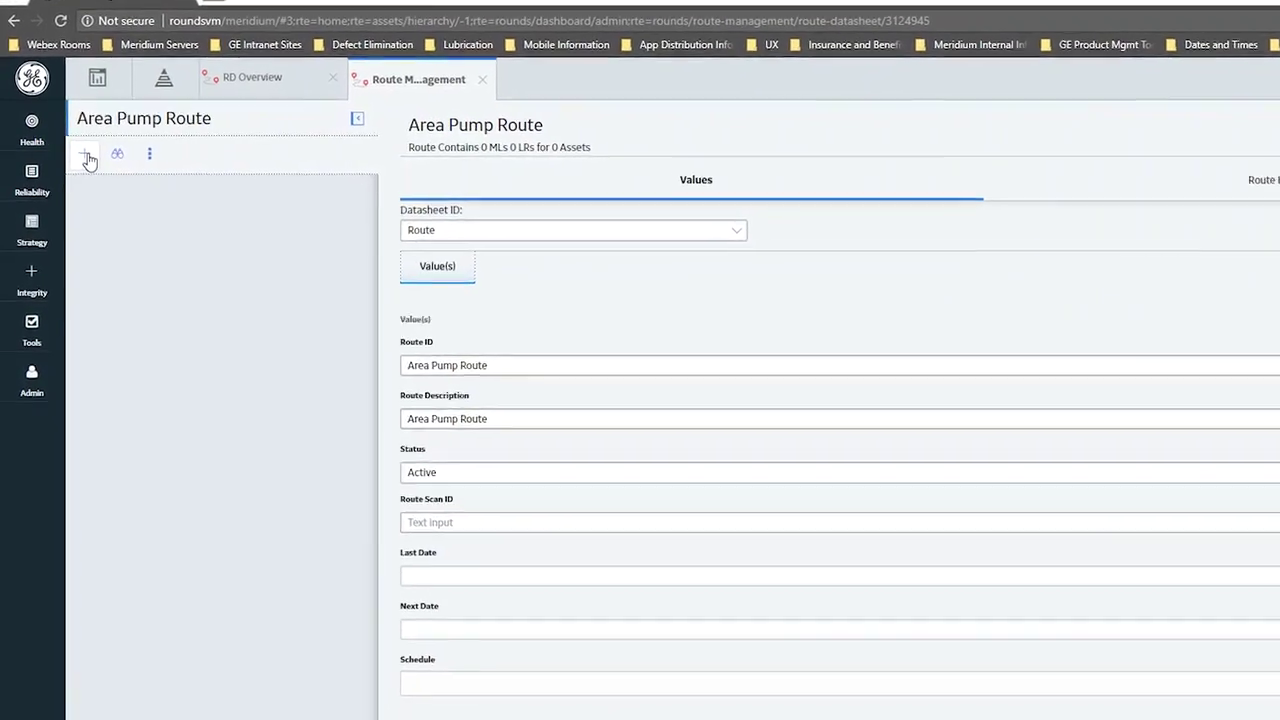
Start adding checkpoints to Area Pump Route from checkpoint templates, keeping GE ROANOKE PAPER as the asset site filter
{"action": "left_click", "coordinate": [81, 156]}
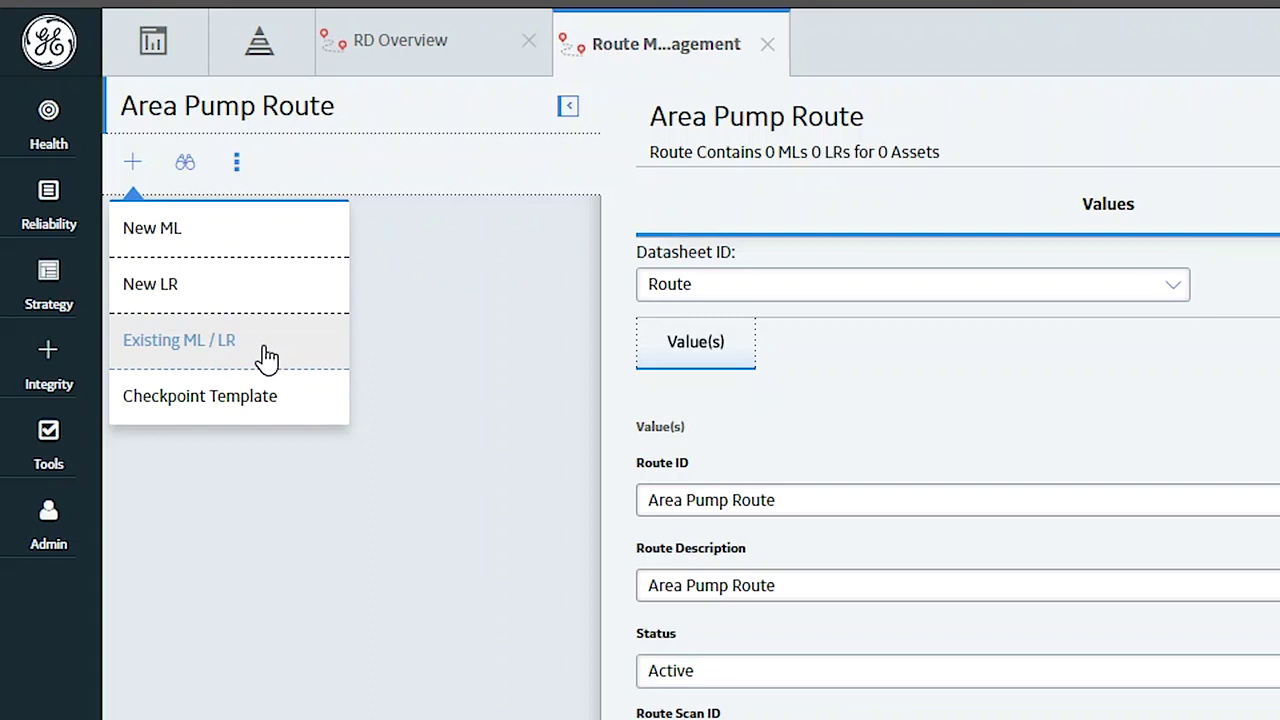
{"action": "left_click", "coordinate": [208, 400]}
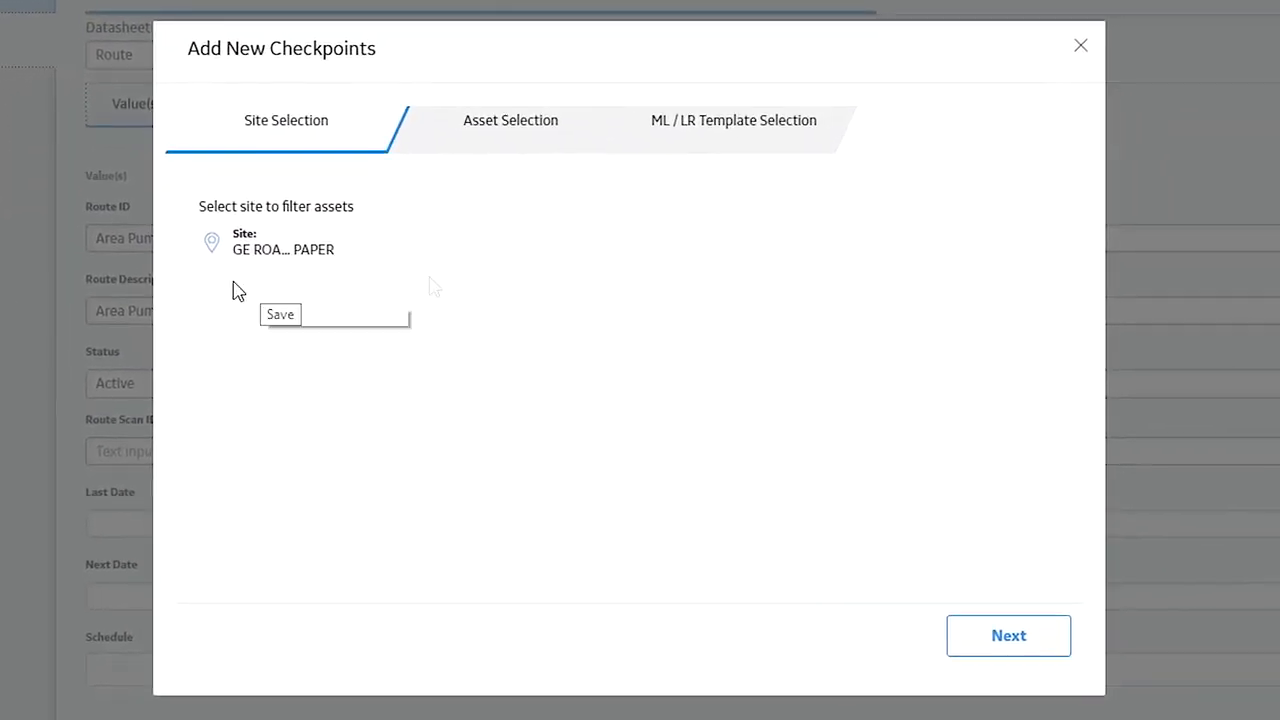
{"action": "left_click", "coordinate": [1012, 640]}
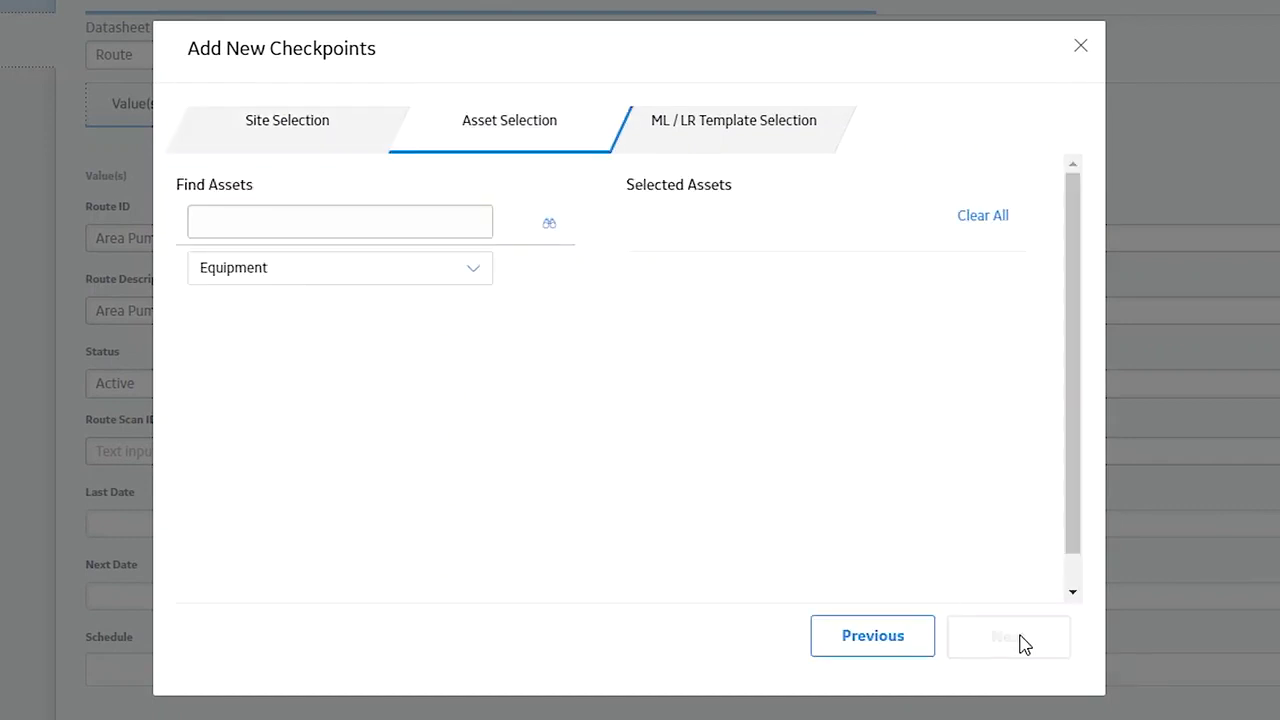
{"action": "left_click", "coordinate": [474, 278]}
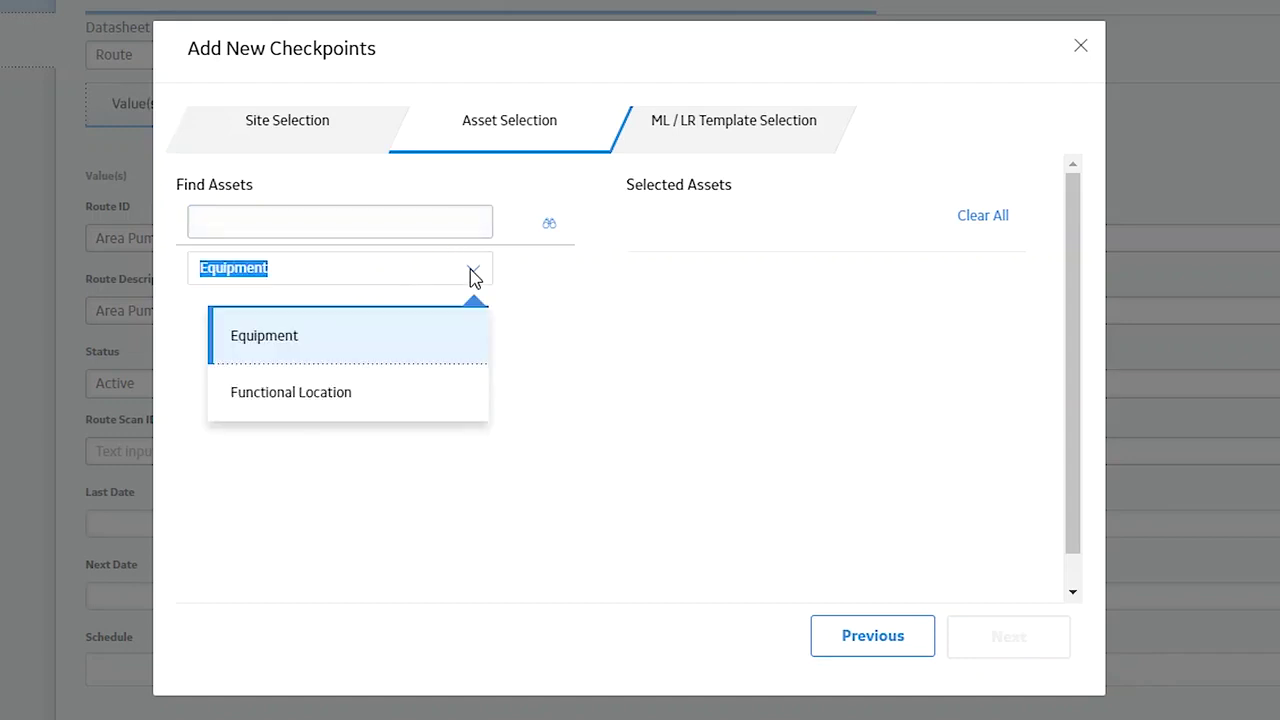
{"action": "left_click", "coordinate": [398, 405]}
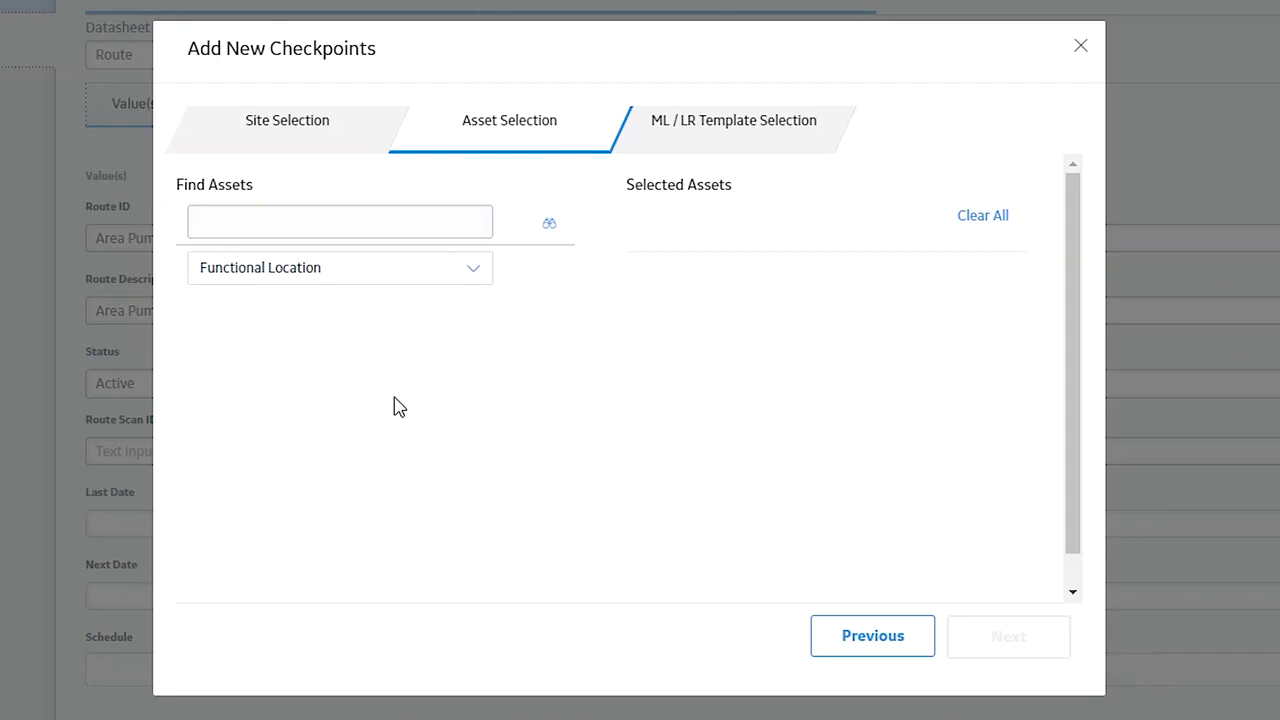
{"action": "left_click", "coordinate": [365, 224]}
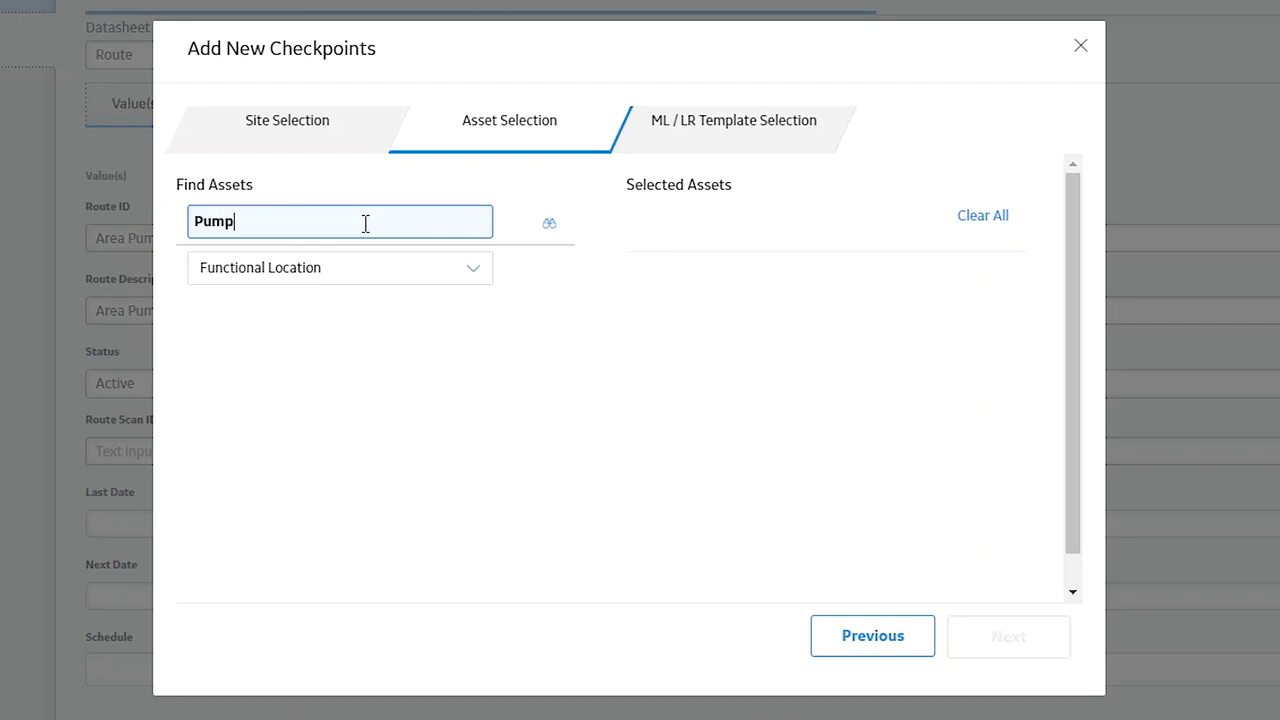
{"action": "left_click", "coordinate": [549, 223]}
{"action": "left_click", "coordinate": [197, 373]}
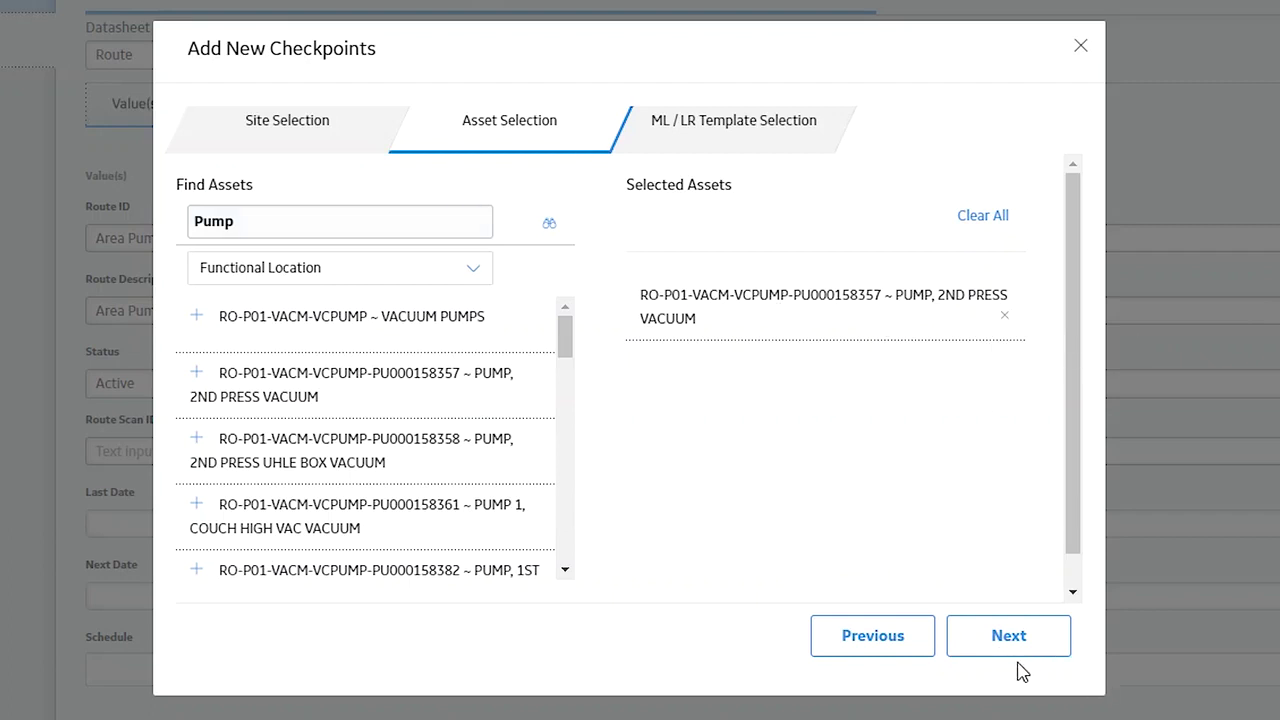
{"action": "left_click", "coordinate": [1014, 644]}
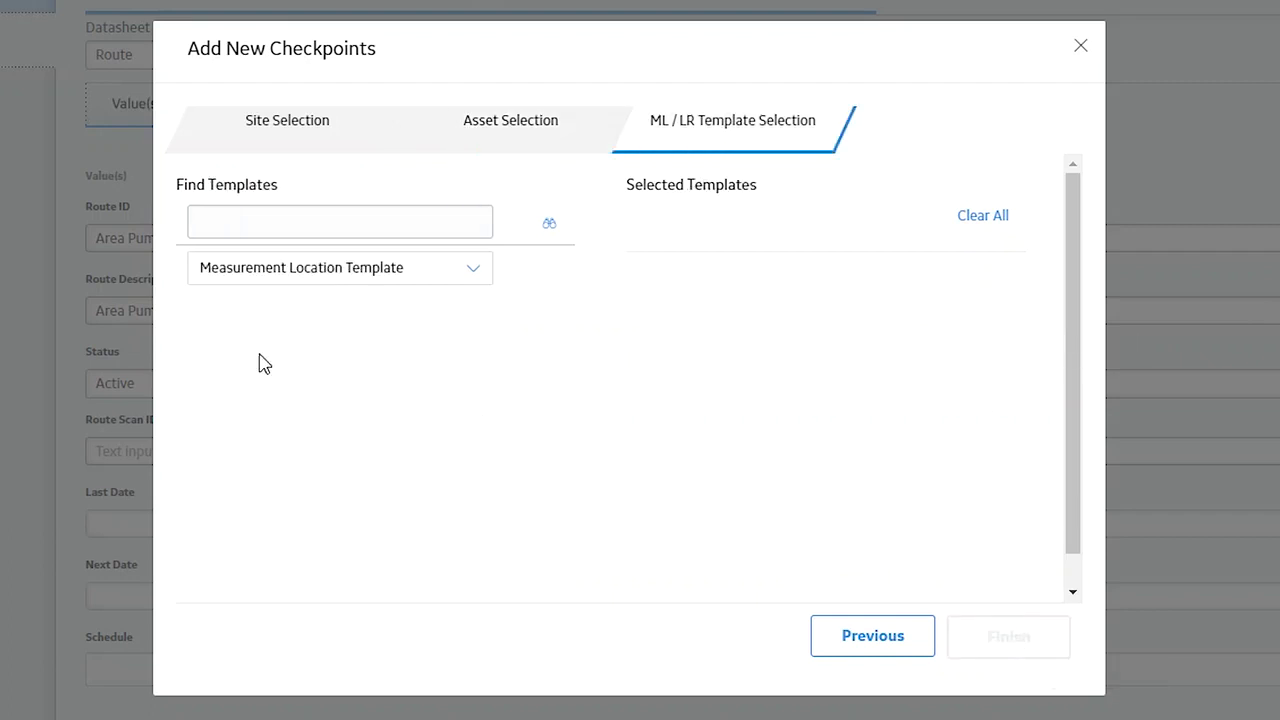
Add the PM PUMP template group to the selected templates, finish adding the checkpoints to the route, and dismiss the Apply Template Response
{"action": "left_click", "coordinate": [475, 275]}
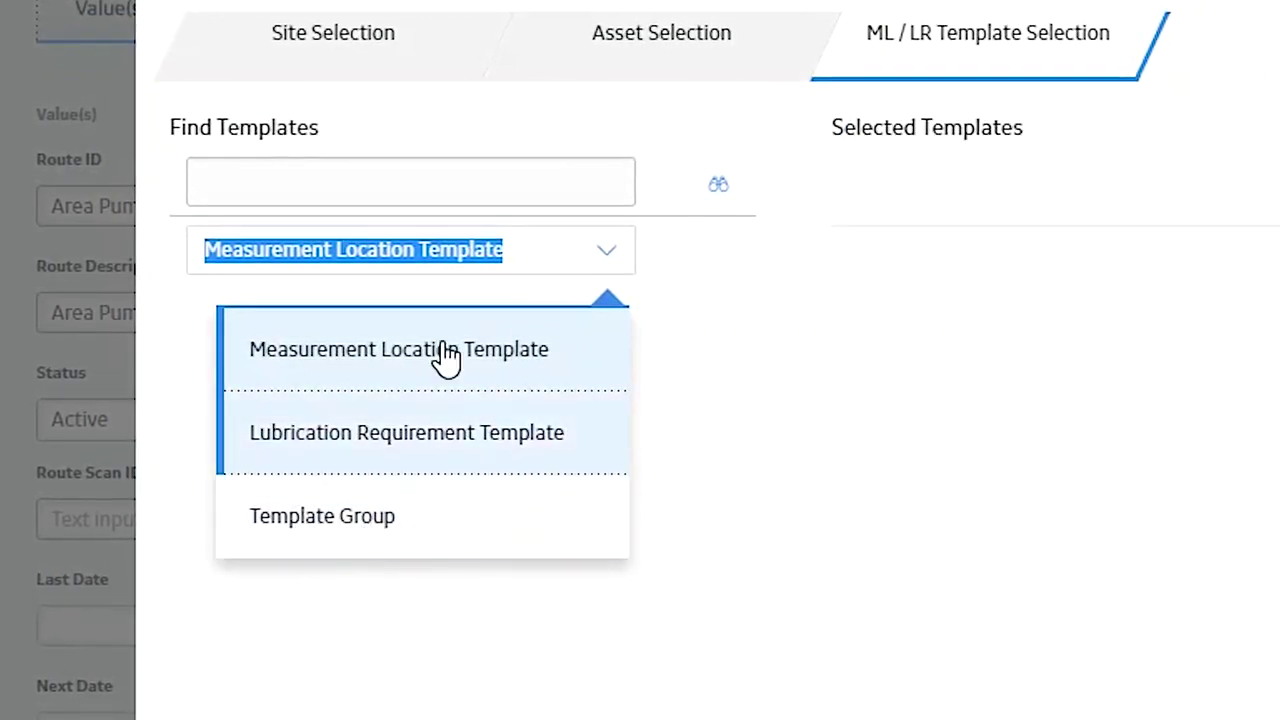
{"action": "left_click", "coordinate": [320, 538]}
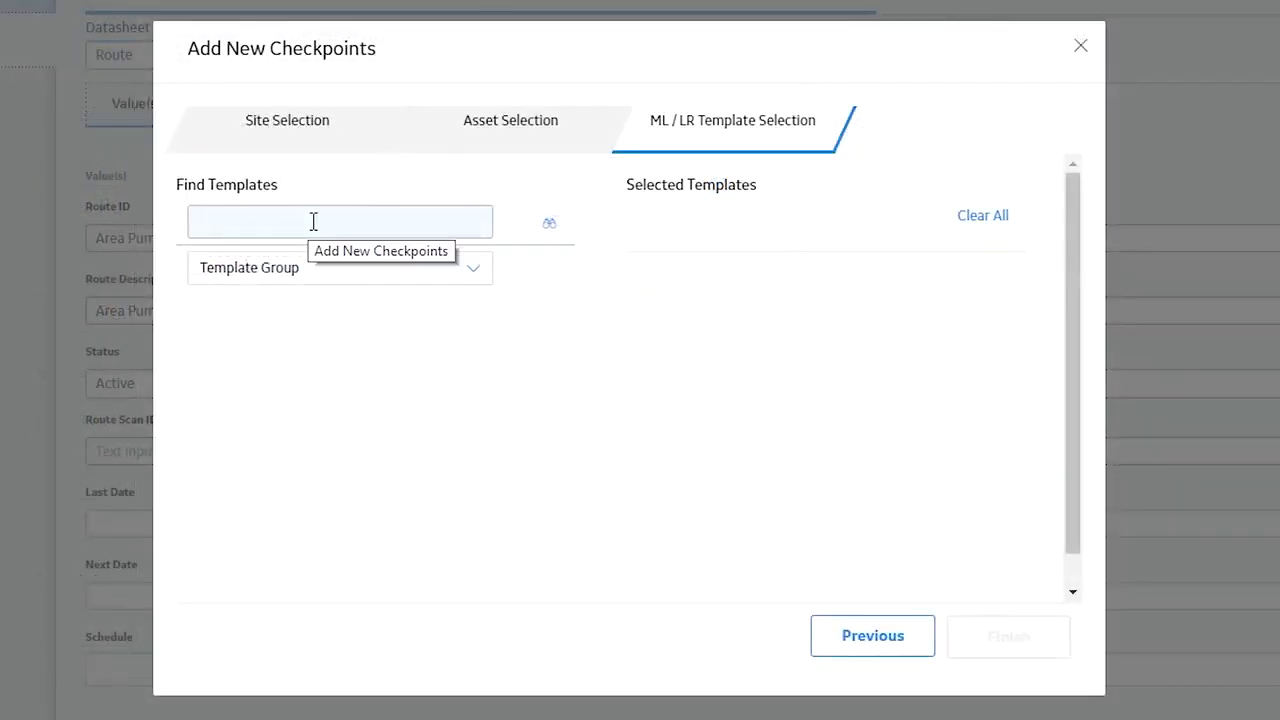
{"action": "left_click", "coordinate": [549, 228]}
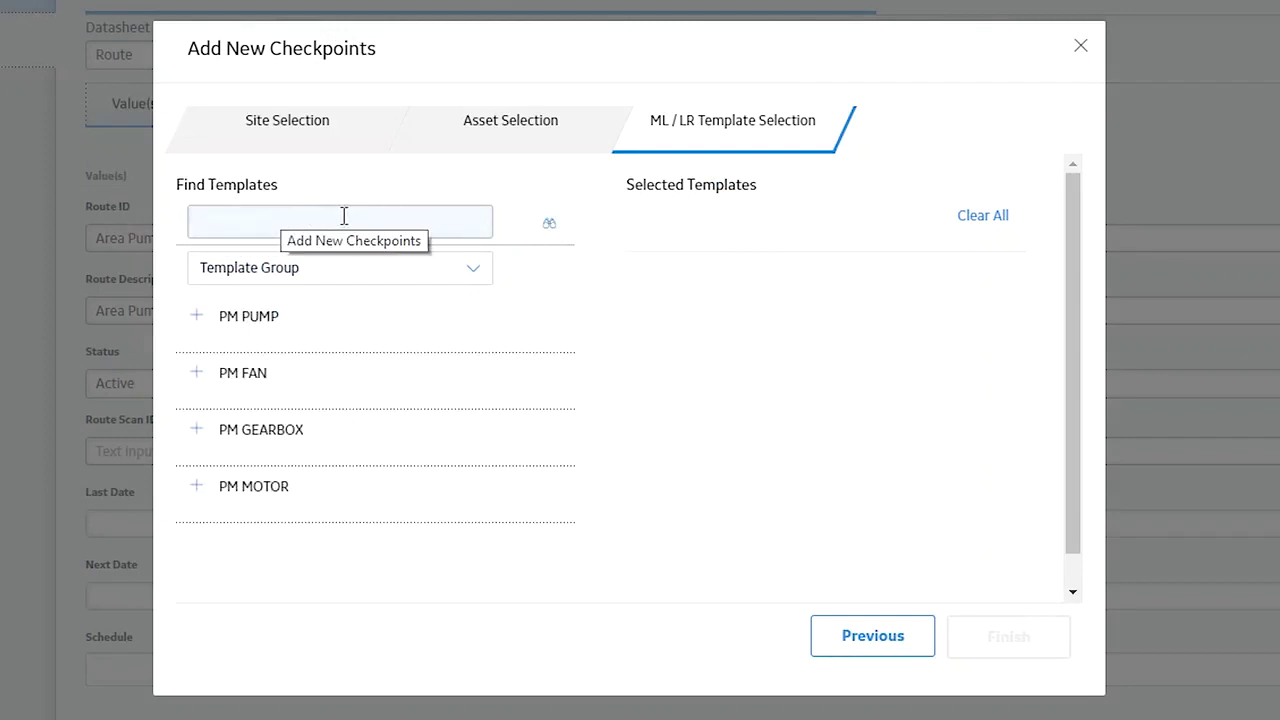
{"action": "left_click", "coordinate": [196, 316]}
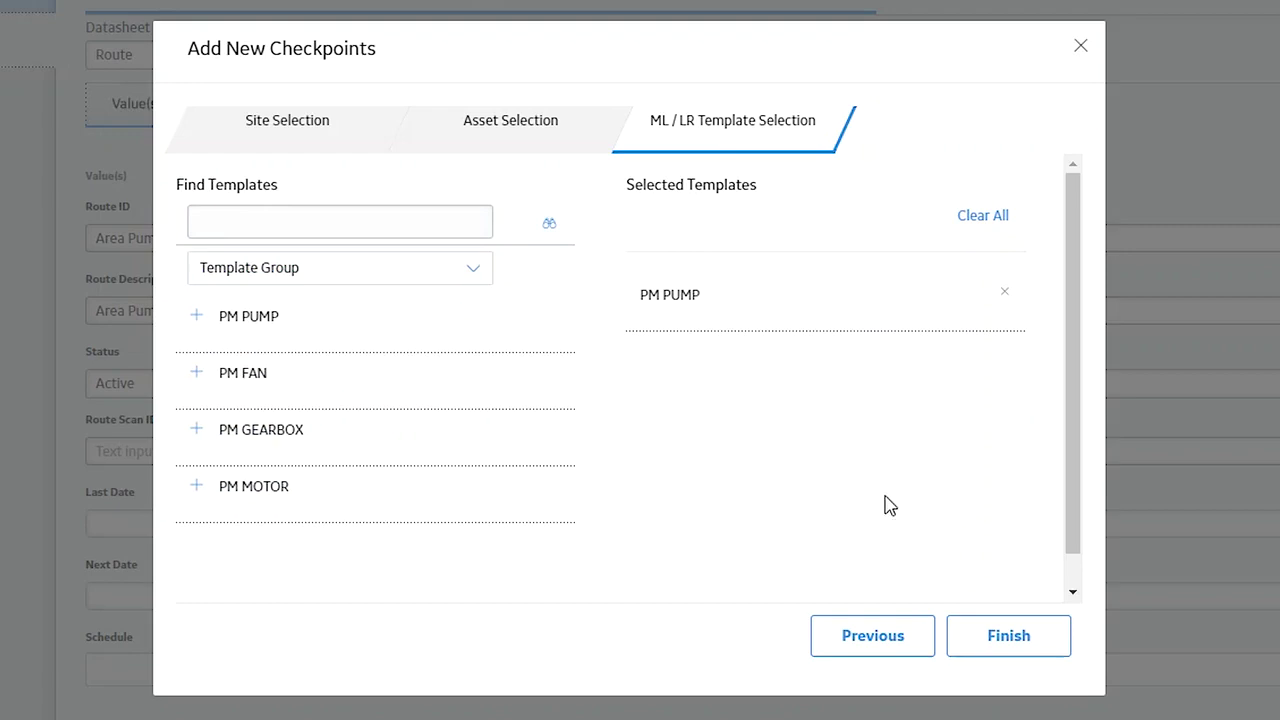
{"action": "left_click", "coordinate": [1007, 640]}
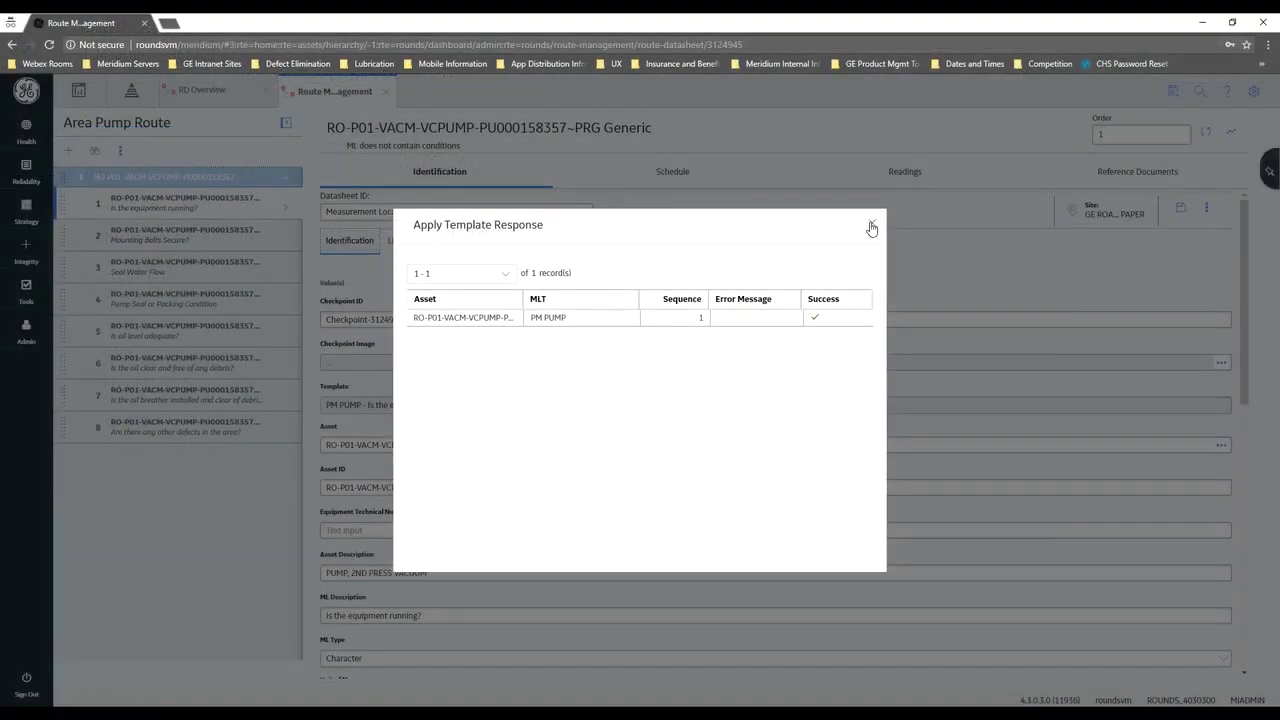
{"action": "left_click", "coordinate": [871, 227]}
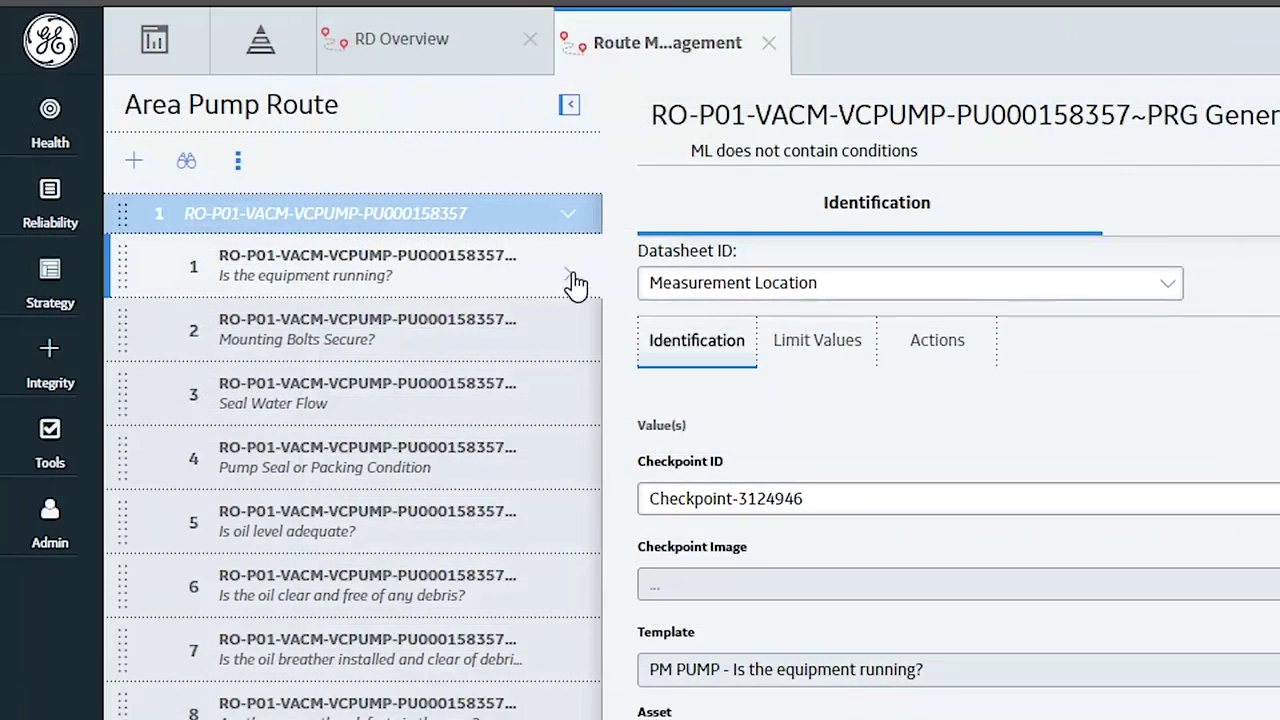
Review the conditional checkpoints nested under "Is the equipment running?" for the case where PRG Generic is Yes, and collapse them again
{"action": "left_click", "coordinate": [567, 275]}
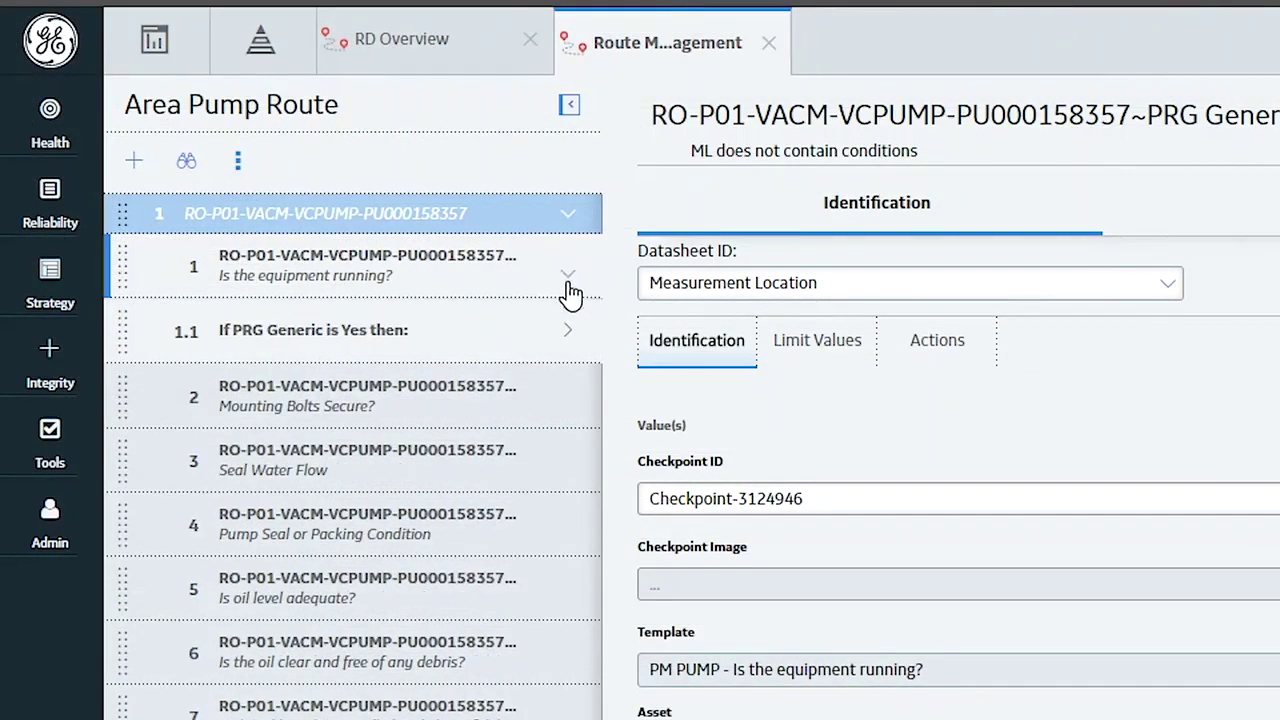
{"action": "left_click", "coordinate": [568, 330]}
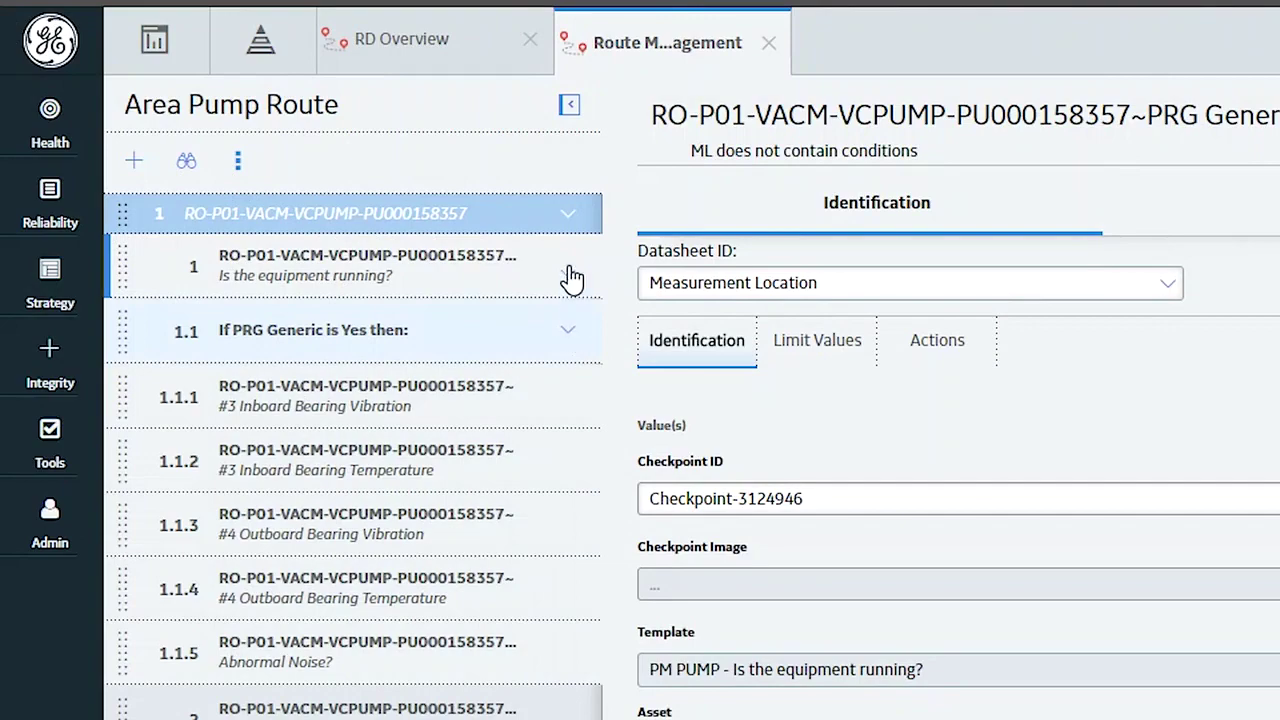
{"action": "left_click", "coordinate": [570, 279]}
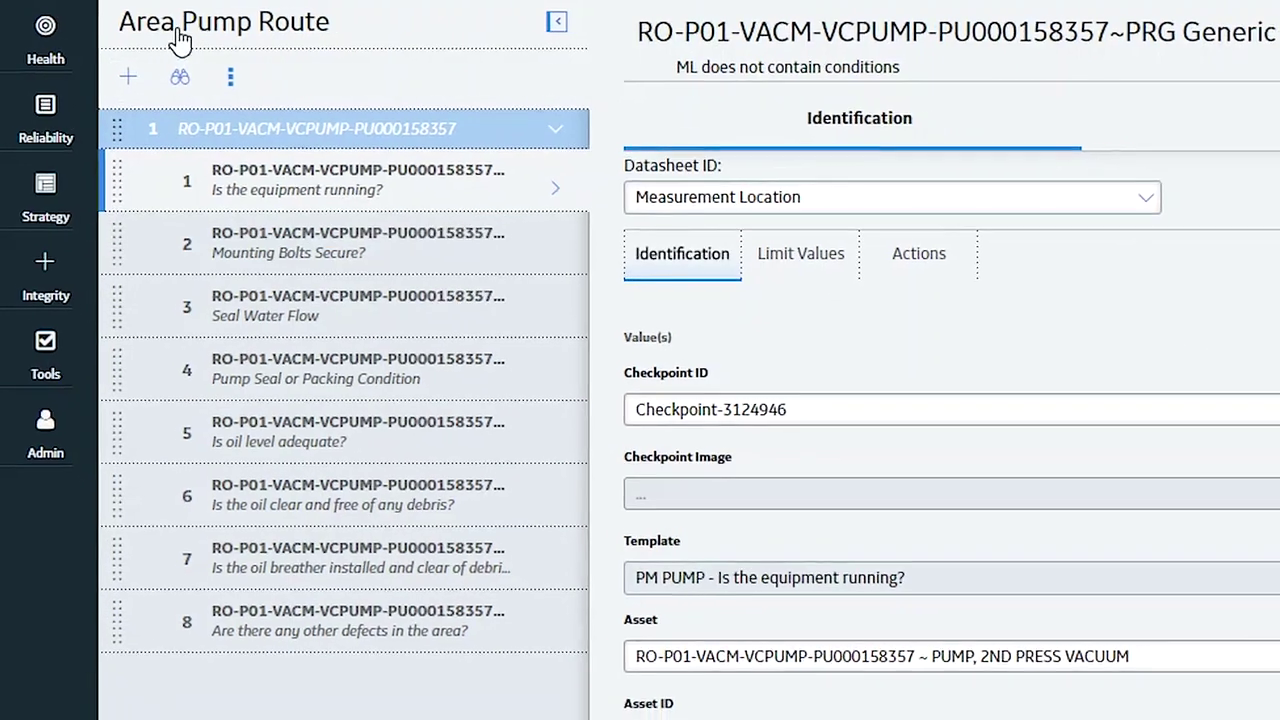
Inspect the Area Pump Route datasheet and the schedule of its "Mounting Bolts Secure?" checkpoint
{"action": "left_click", "coordinate": [179, 33]}
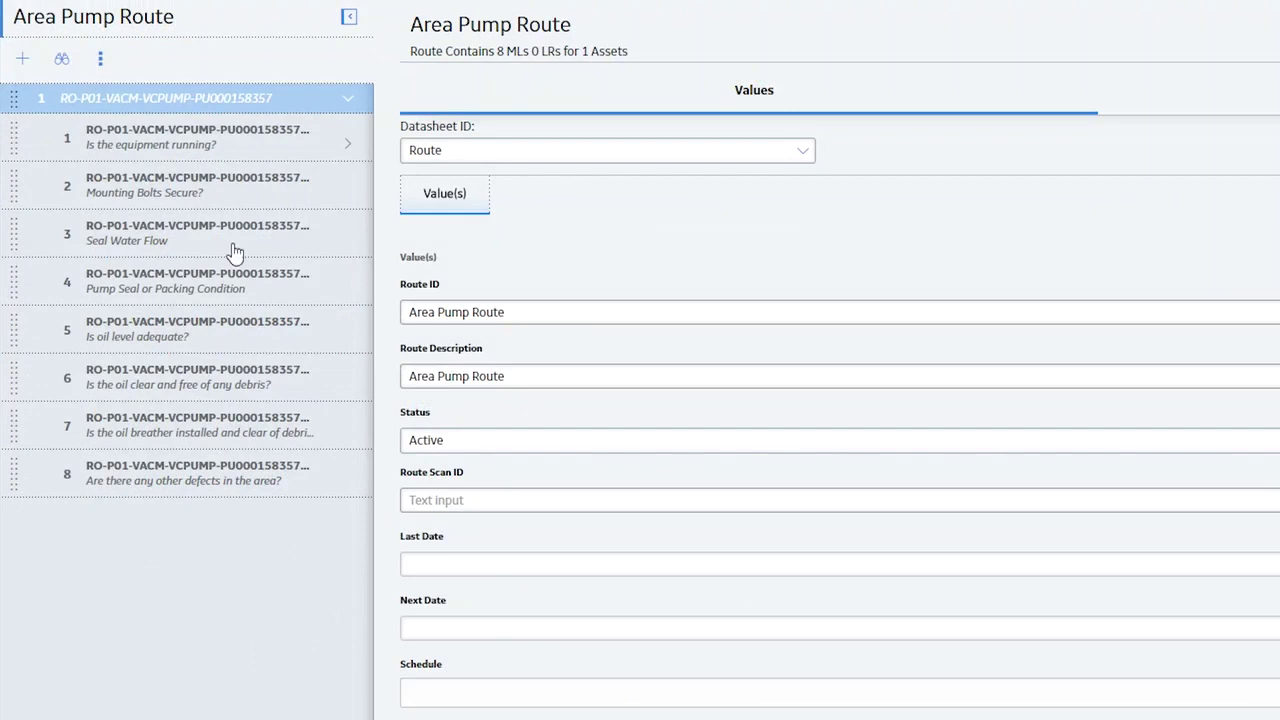
{"action": "left_click", "coordinate": [245, 198]}
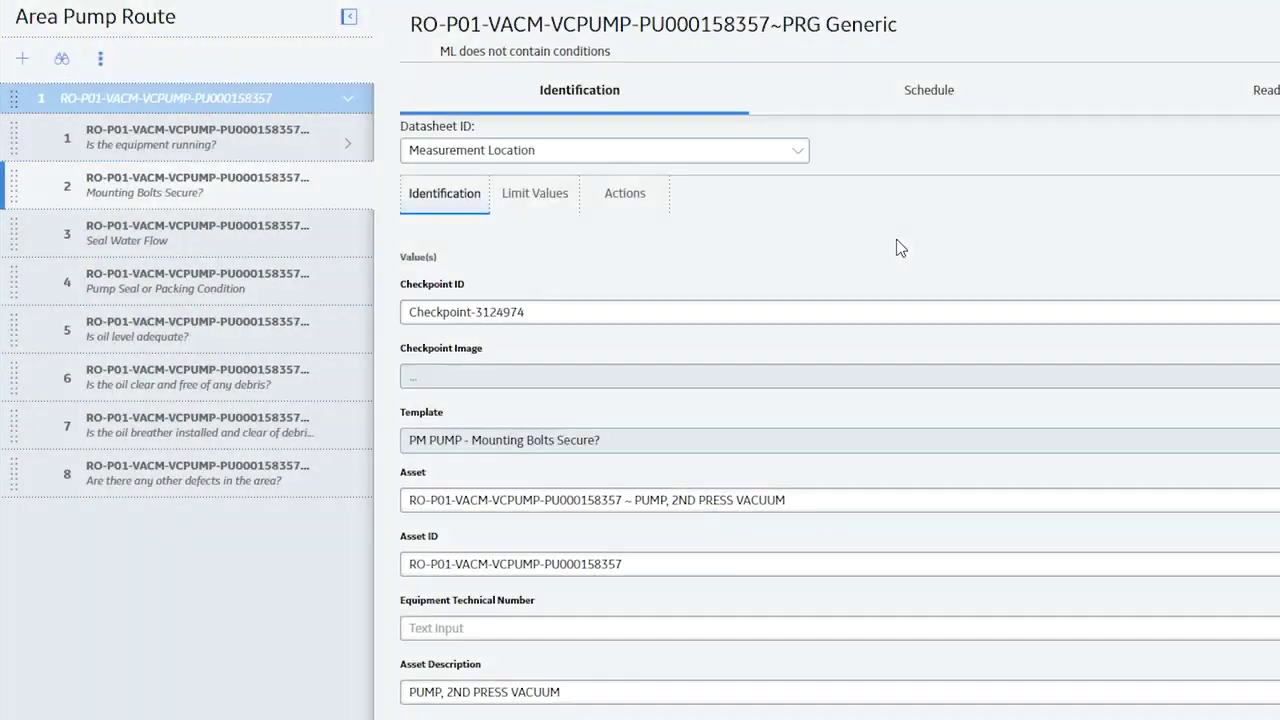
{"action": "left_click", "coordinate": [942, 92]}
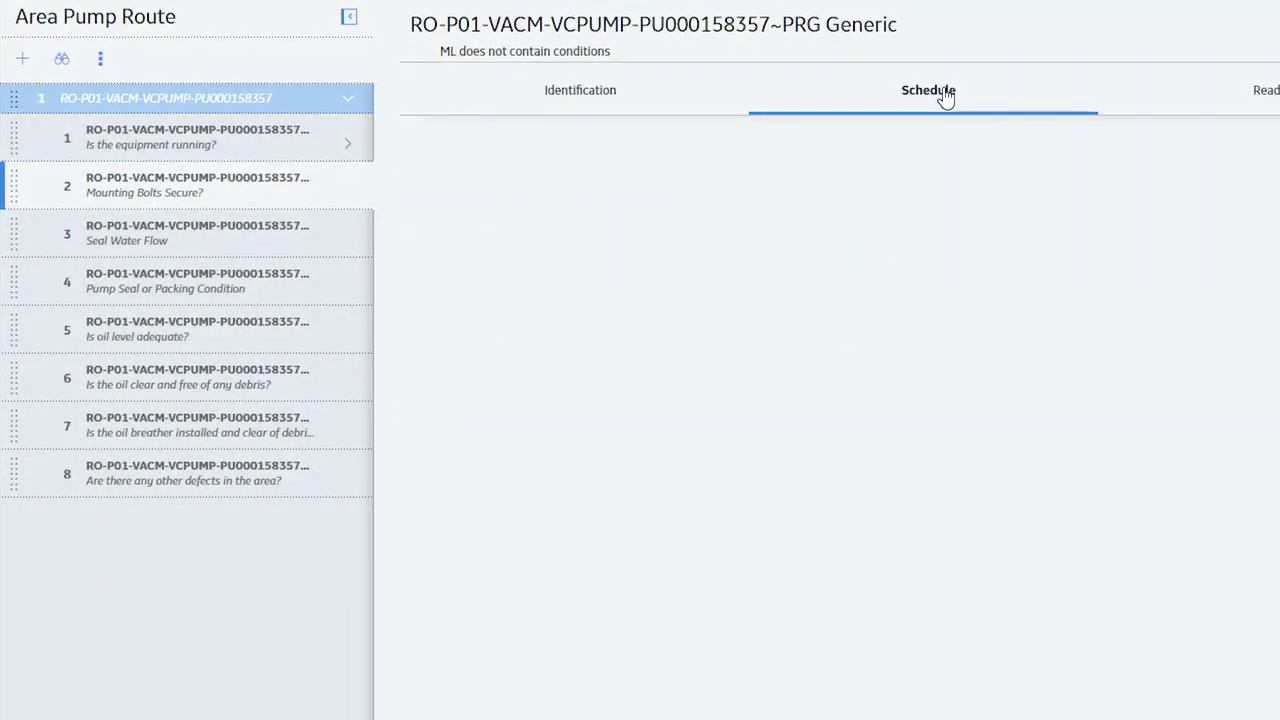
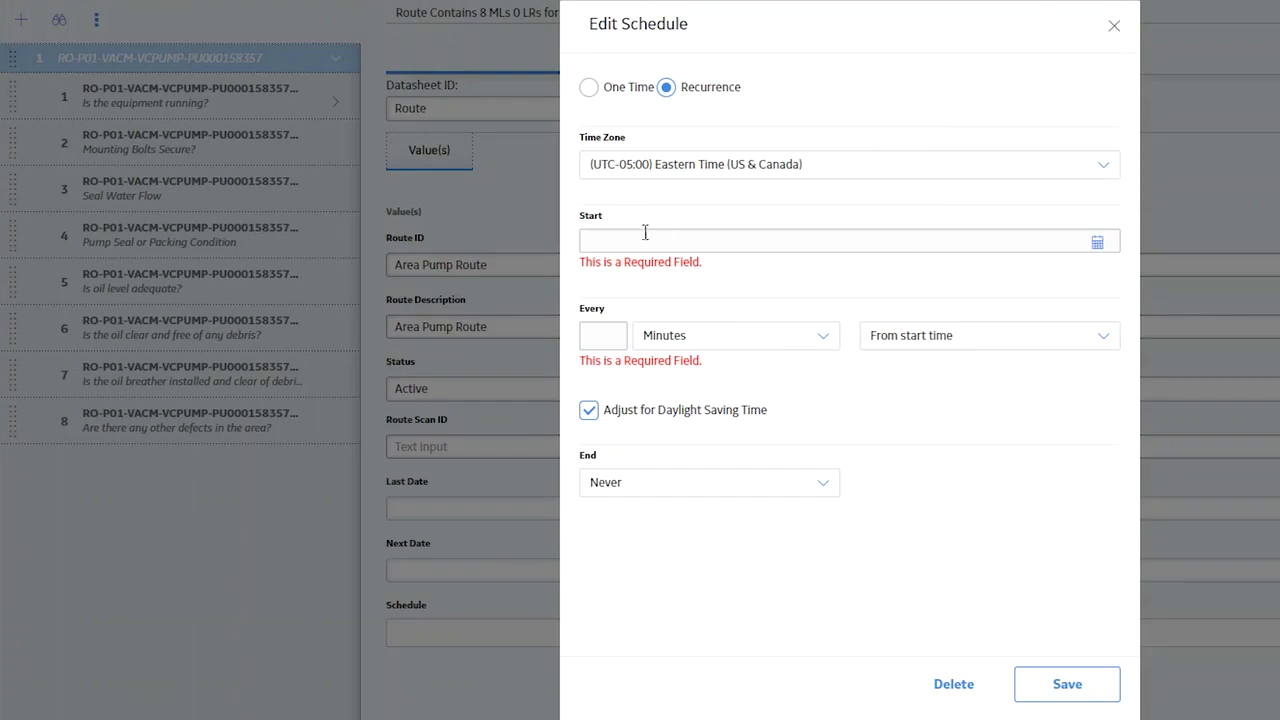
Set the checkpoint schedule to recur every 1 week from its start time, starting 12/3/2017 12:03 PM
{"action": "left_click", "coordinate": [1097, 243]}
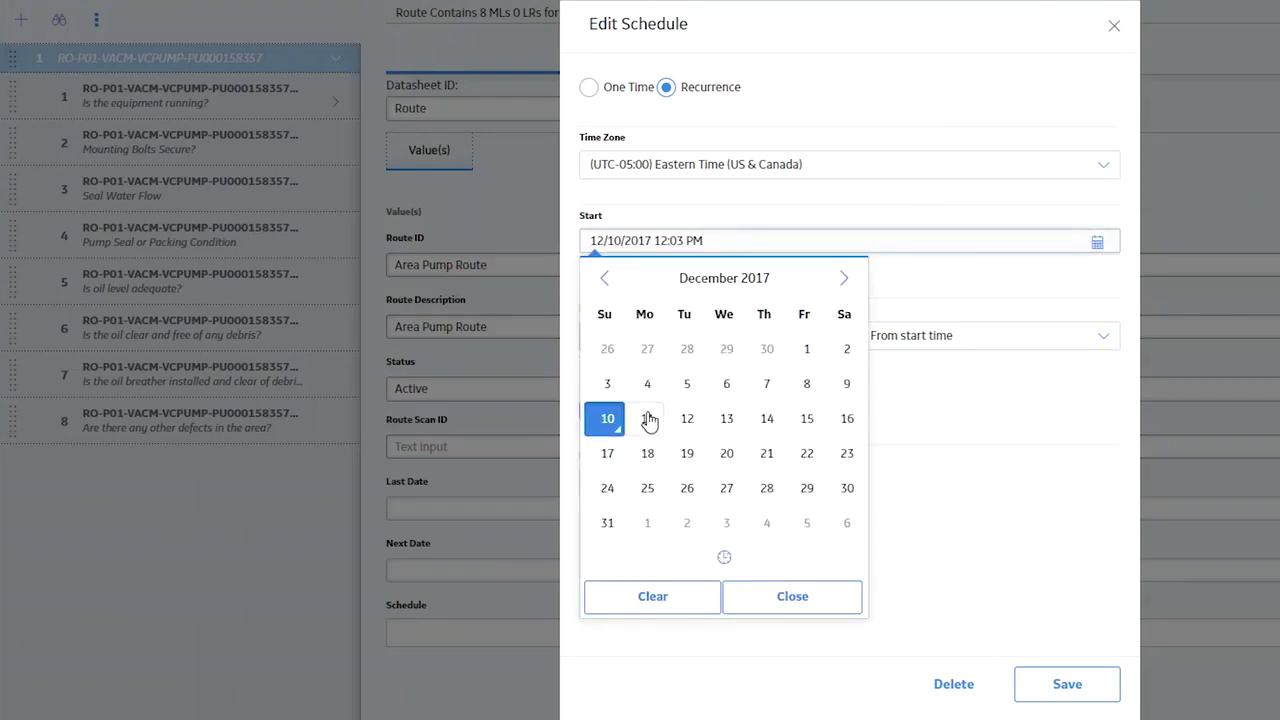
{"action": "left_click", "coordinate": [607, 384]}
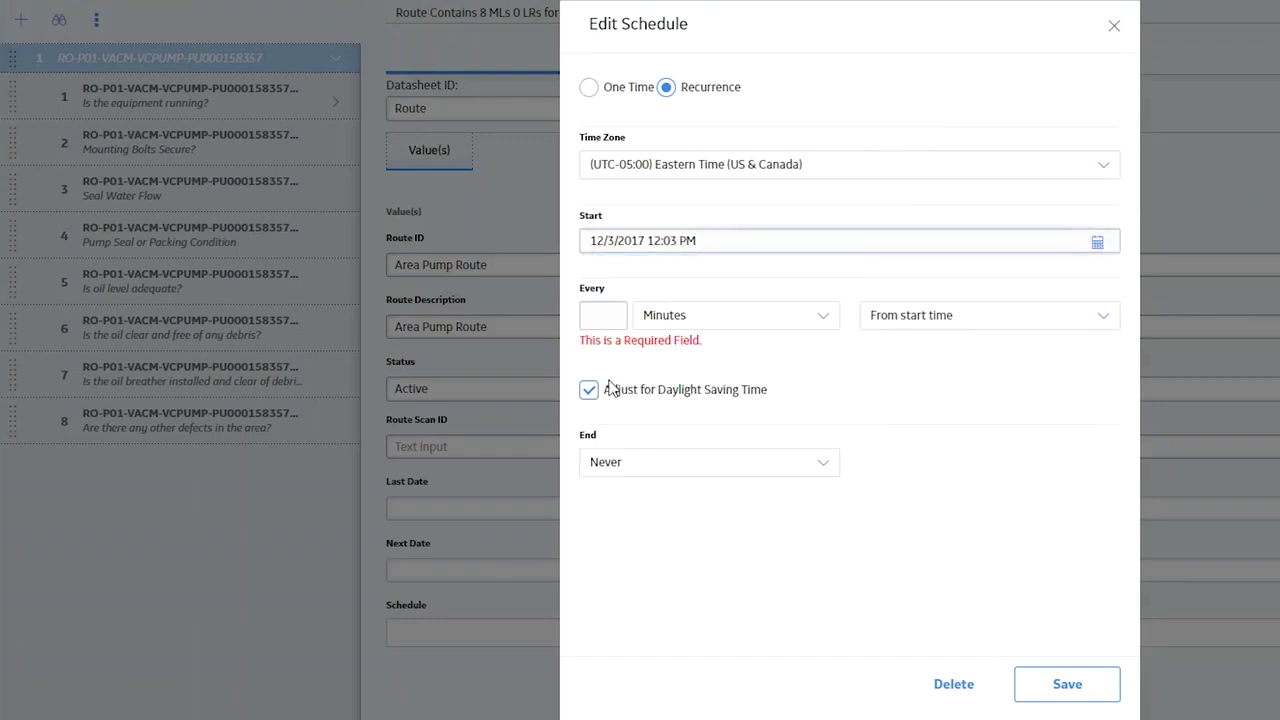
{"action": "left_click", "coordinate": [620, 316]}
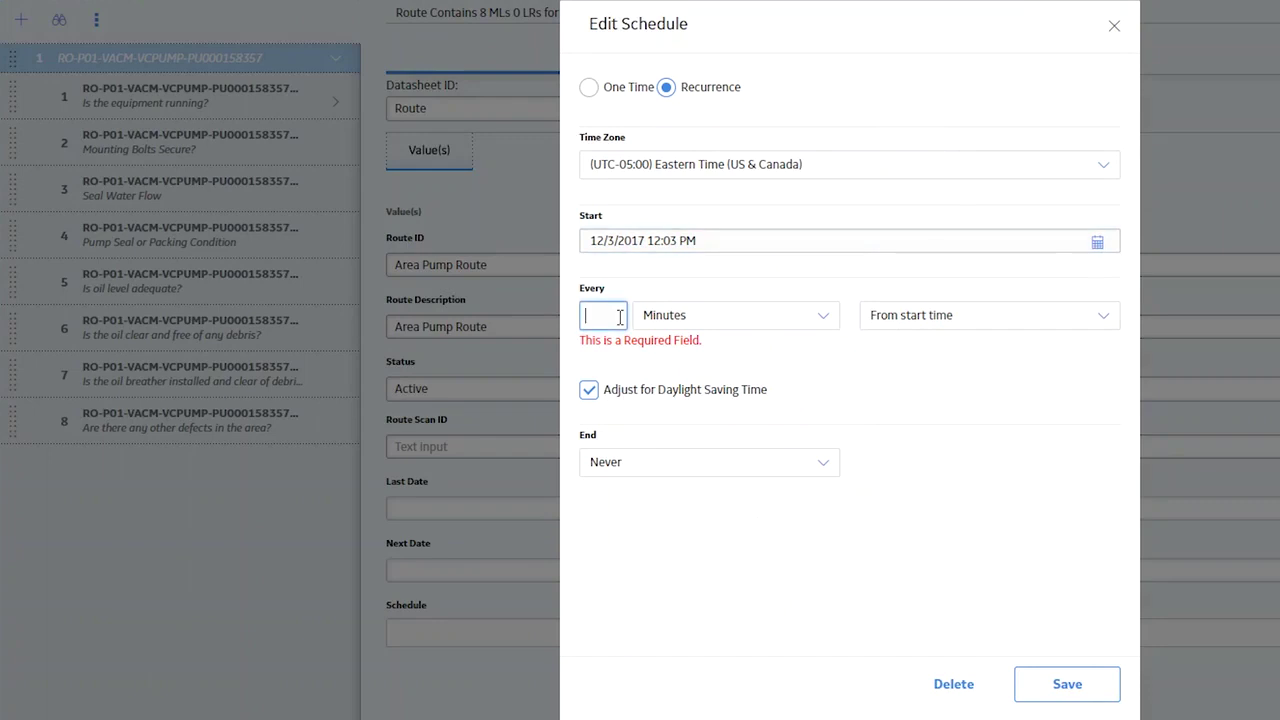
{"action": "type", "text": "1"}
{"action": "left_click", "coordinate": [825, 315]}
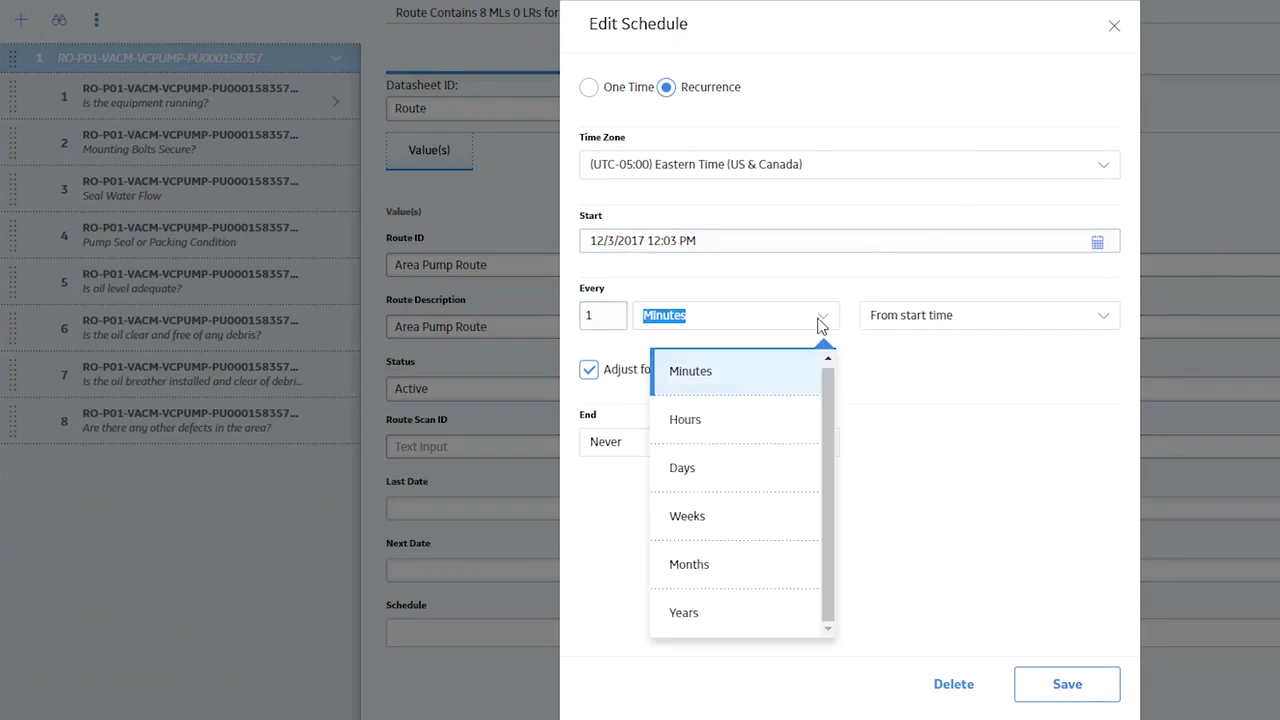
{"action": "left_click", "coordinate": [723, 522]}
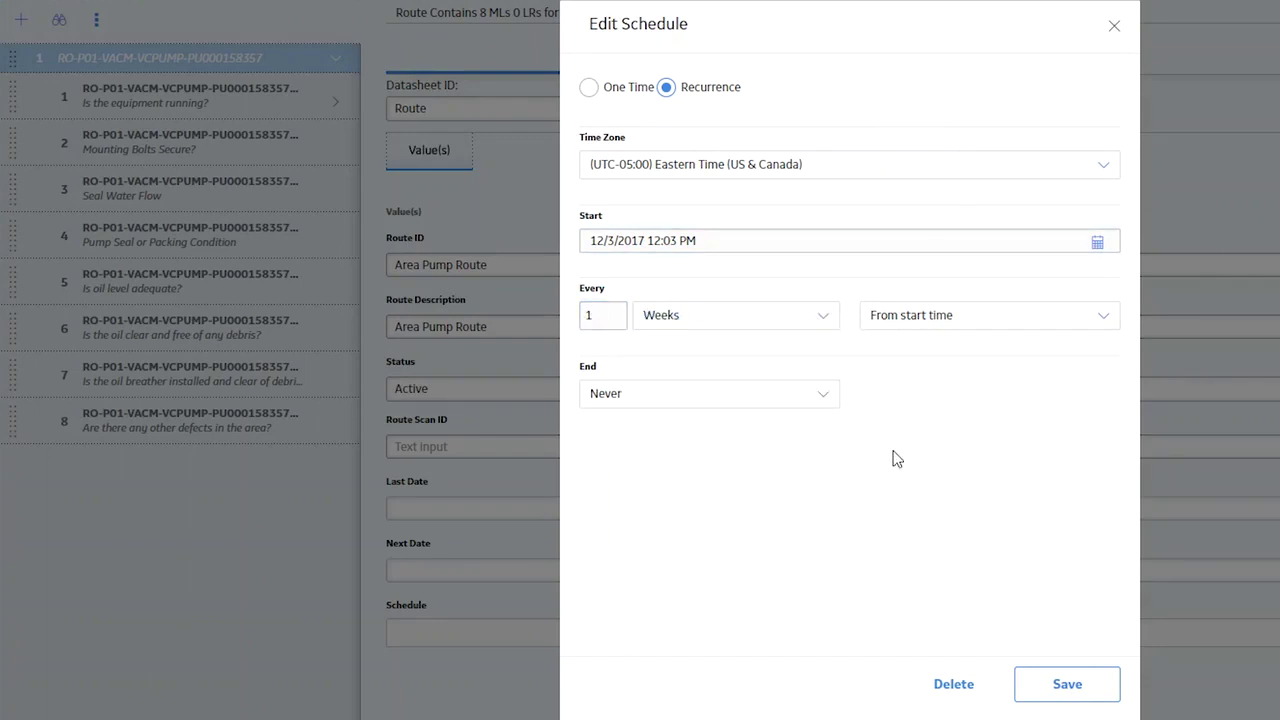
Save the schedule, apply it to all checkpoints on the route, and check it on the "Mounting Bolts Secure?" checkpoint
{"action": "left_click", "coordinate": [1090, 694]}
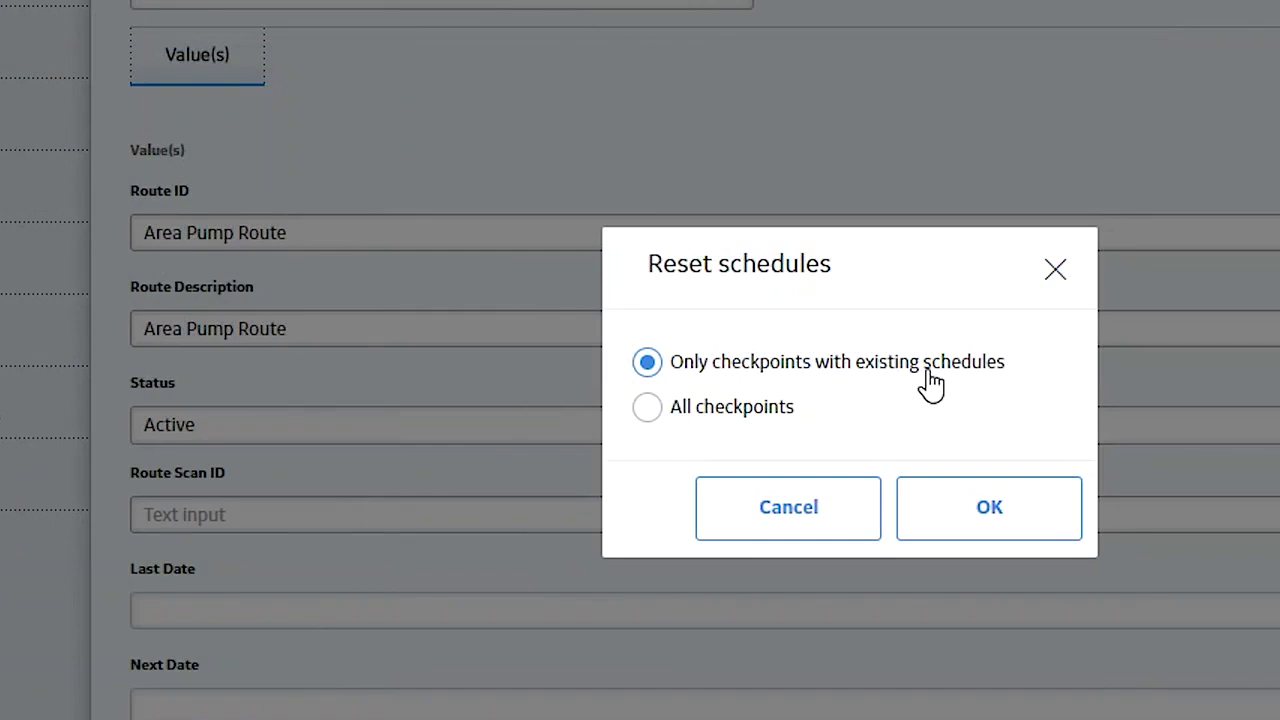
{"action": "left_click", "coordinate": [647, 407]}
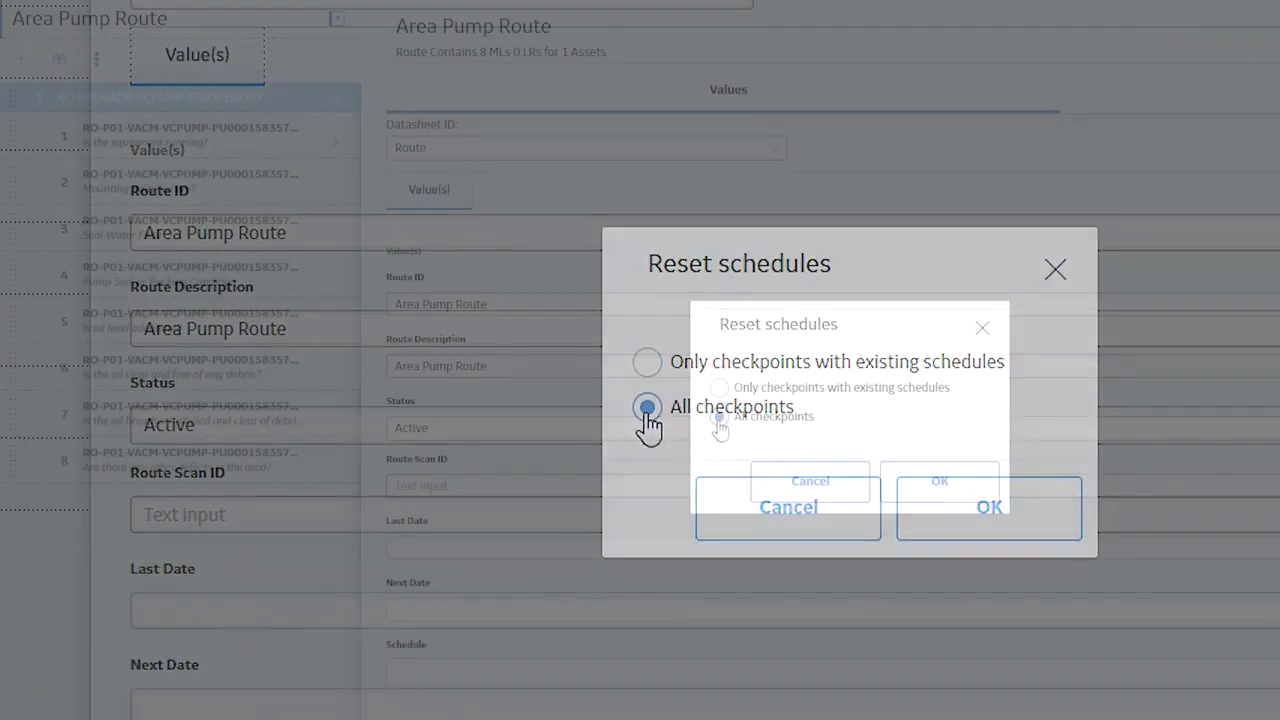
{"action": "left_click", "coordinate": [1022, 512]}
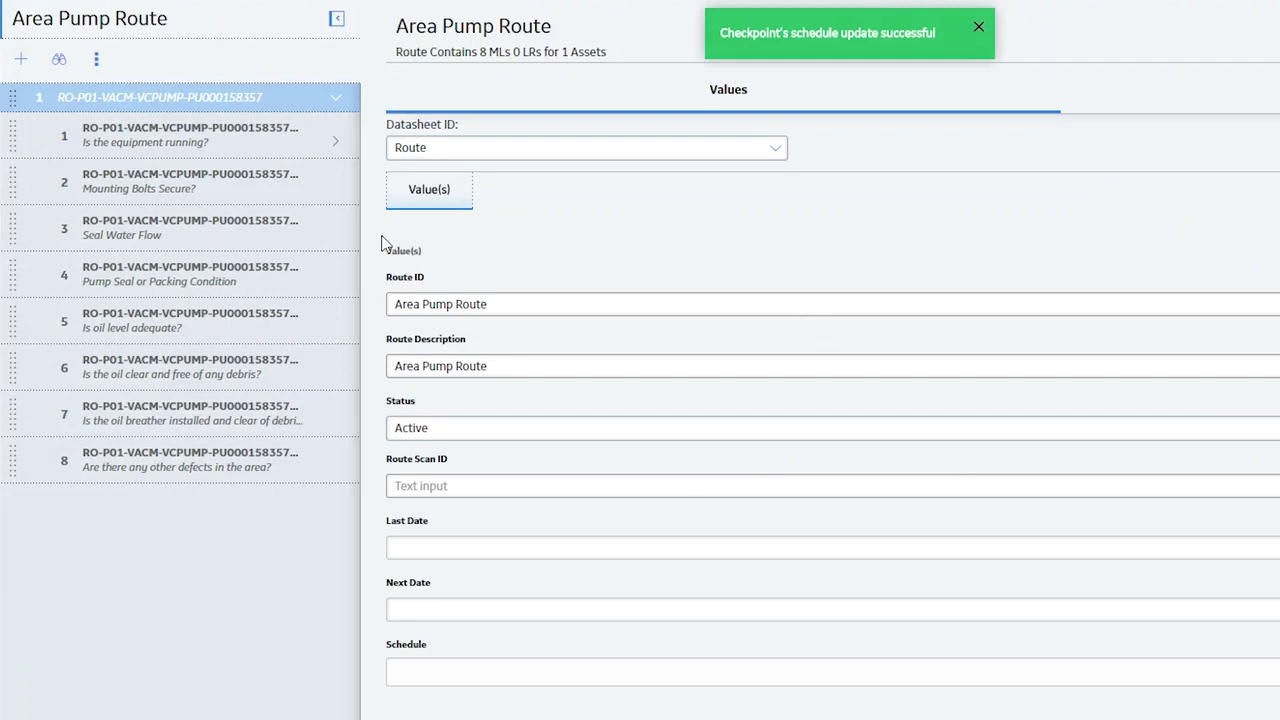
{"action": "left_click", "coordinate": [148, 188]}
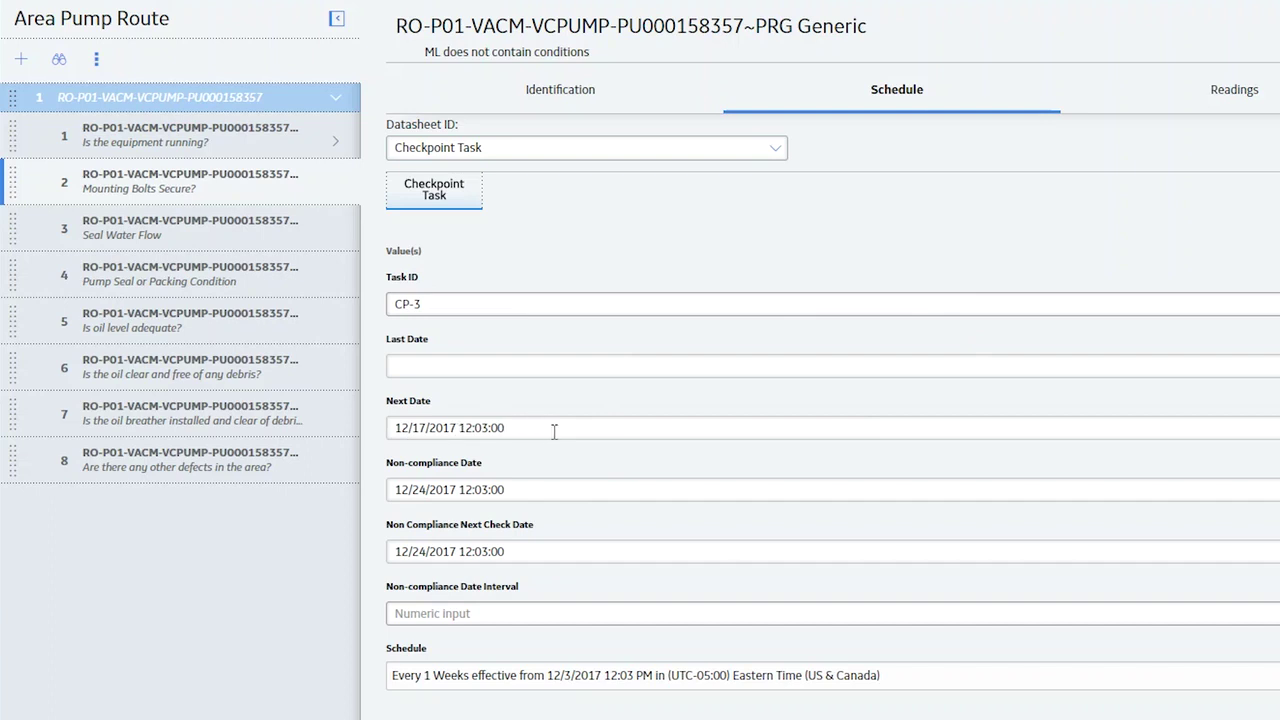
Reset the next dates of all scheduled checkpoints on Area Pump Route to 12/9/2017 12:04 PM
{"action": "left_click", "coordinate": [151, 24]}
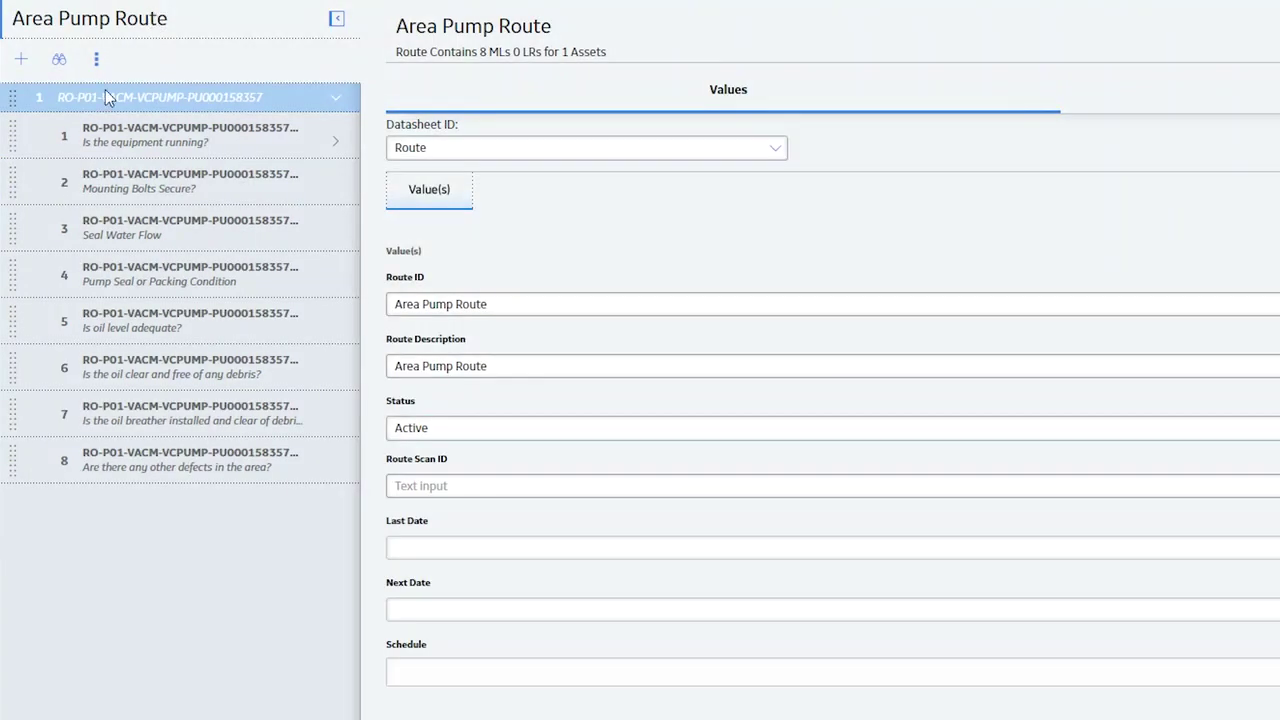
{"action": "left_click", "coordinate": [97, 60]}
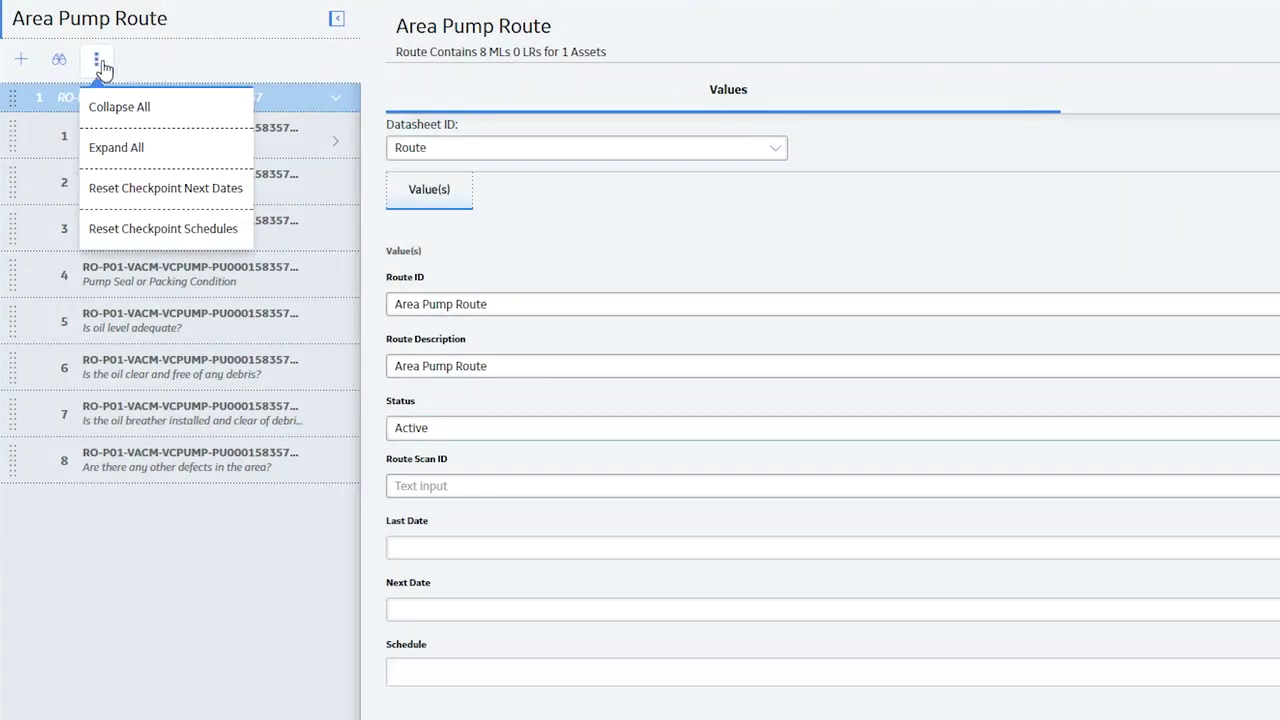
{"action": "left_click", "coordinate": [203, 190]}
{"action": "left_click", "coordinate": [1238, 375]}
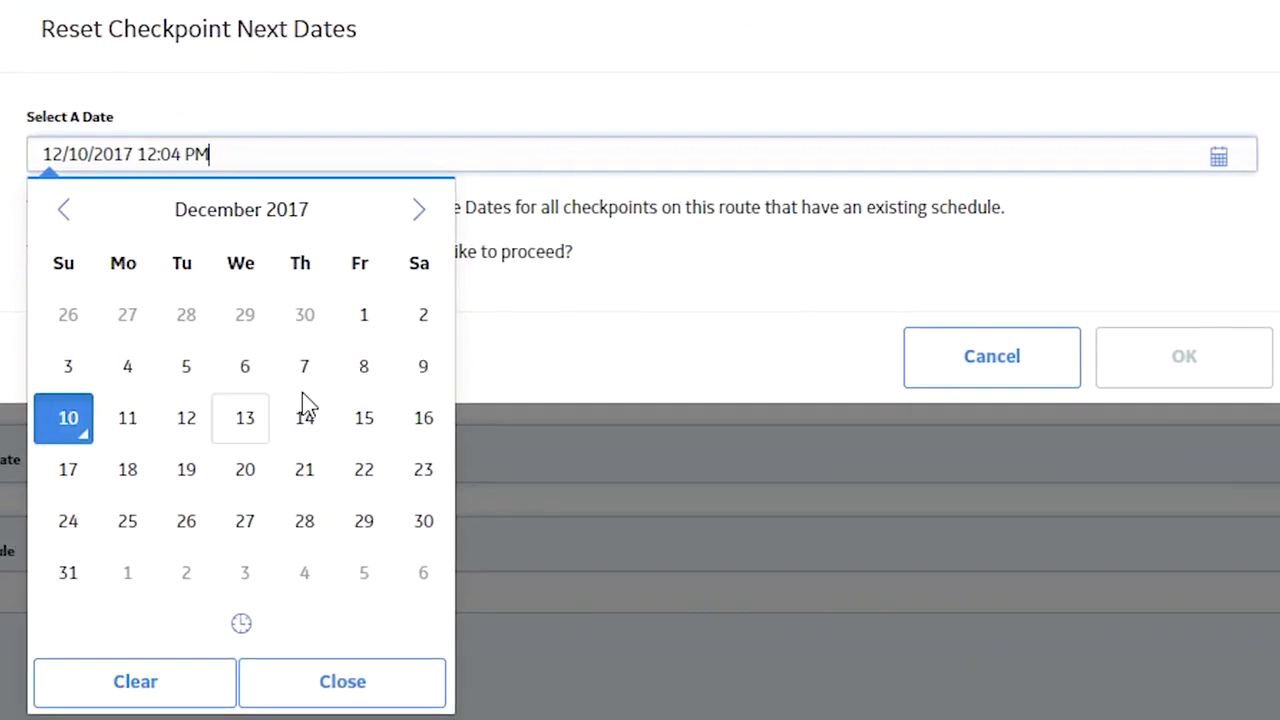
{"action": "left_click", "coordinate": [430, 368]}
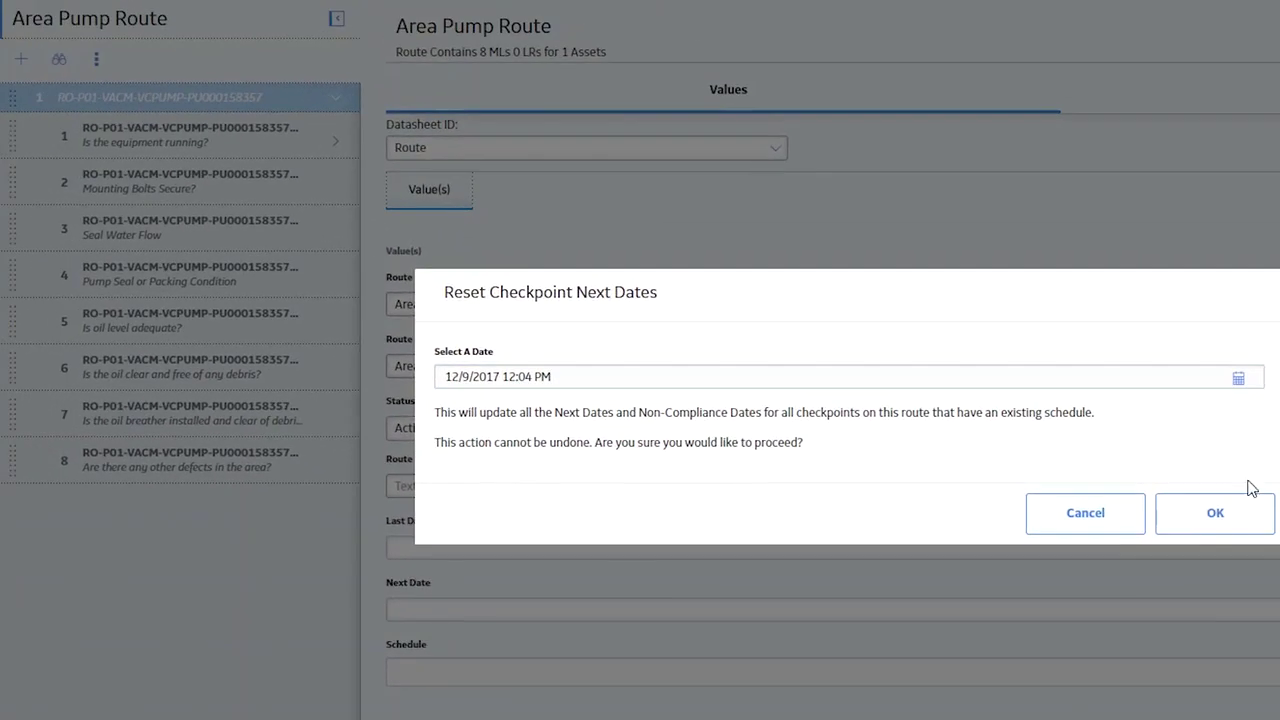
{"action": "left_click", "coordinate": [1240, 505]}
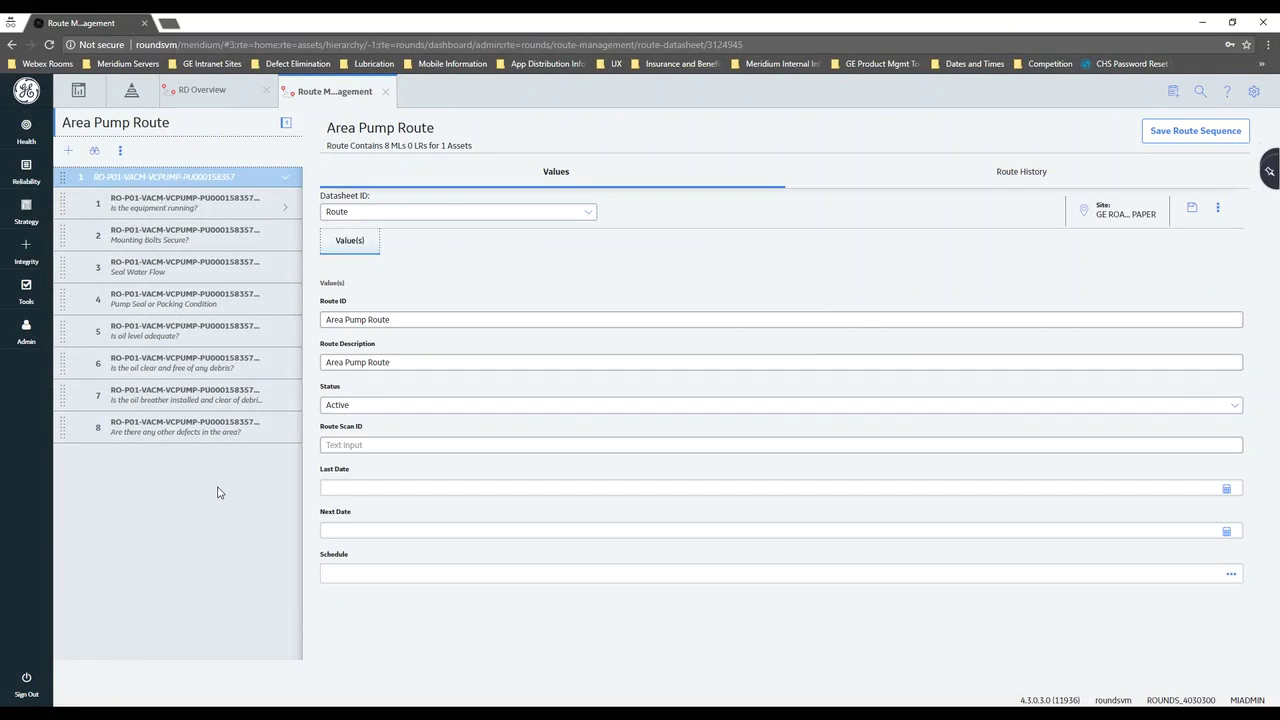
Close the route's page and assign Area Pump Route to both available team members from the Rounds Designer Overview
{"action": "left_click", "coordinate": [385, 92]}
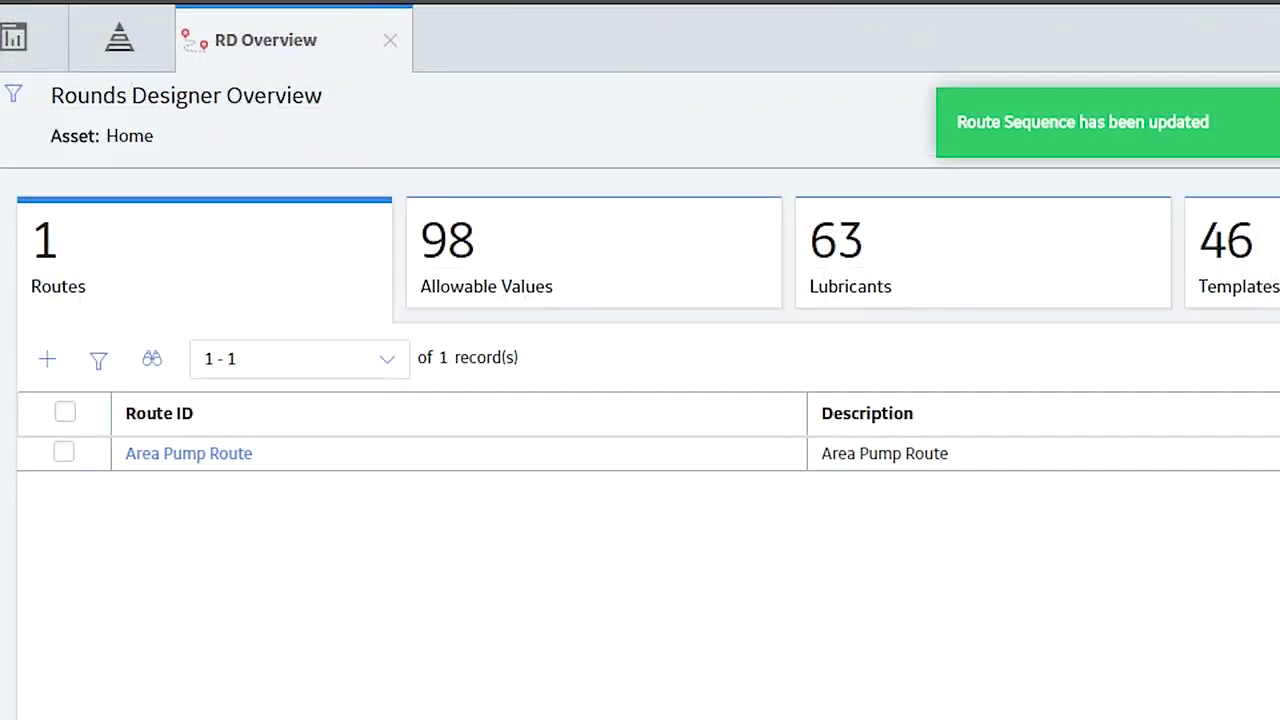
{"action": "left_click", "coordinate": [63, 452]}
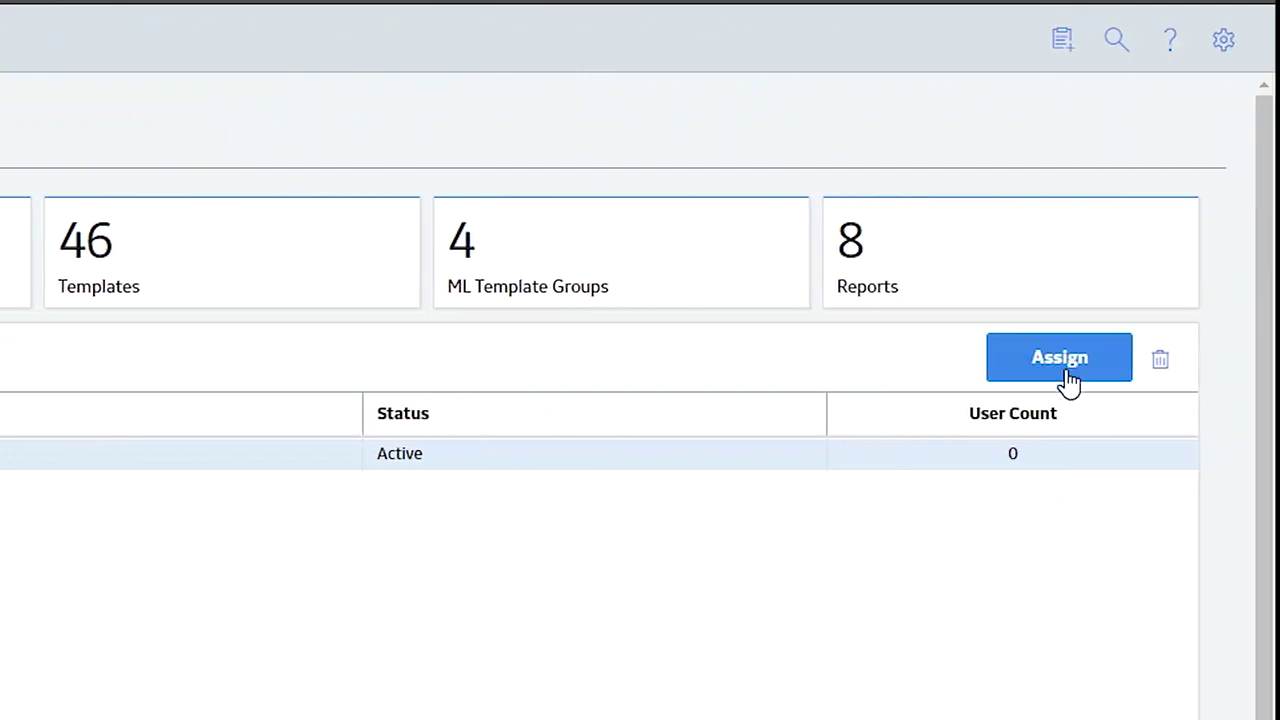
{"action": "left_click", "coordinate": [1182, 341]}
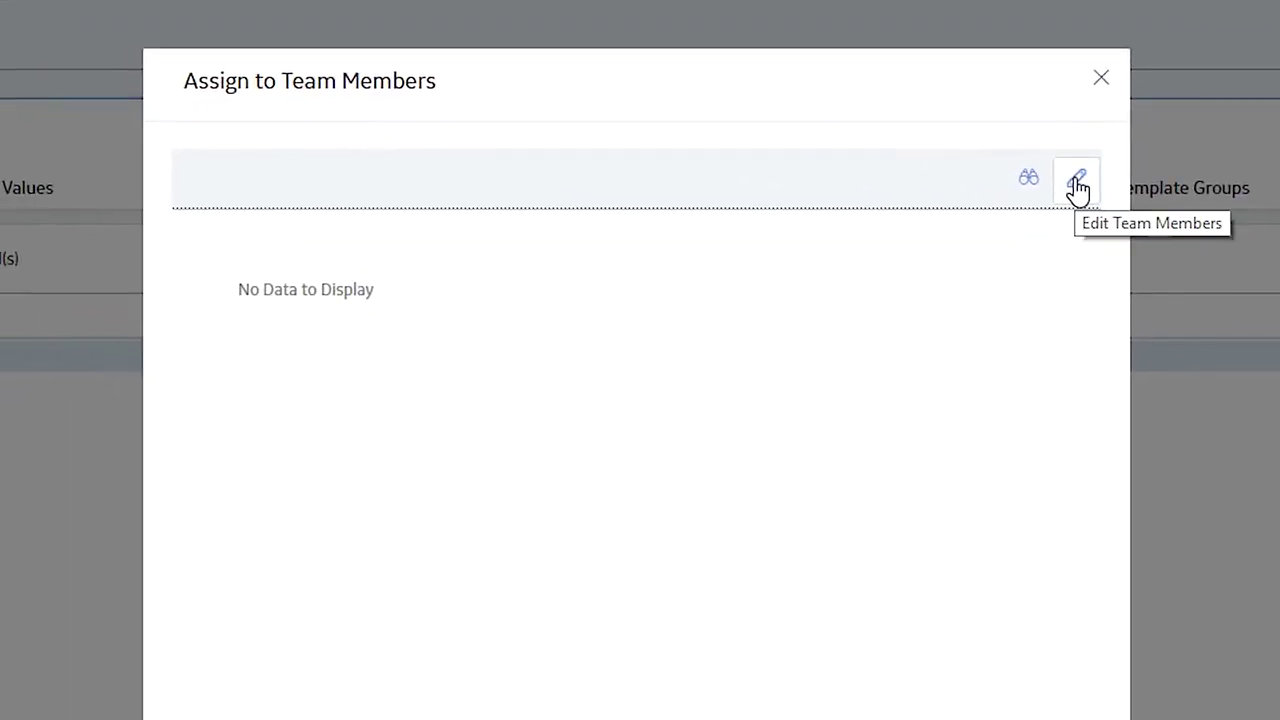
{"action": "left_click", "coordinate": [1077, 188]}
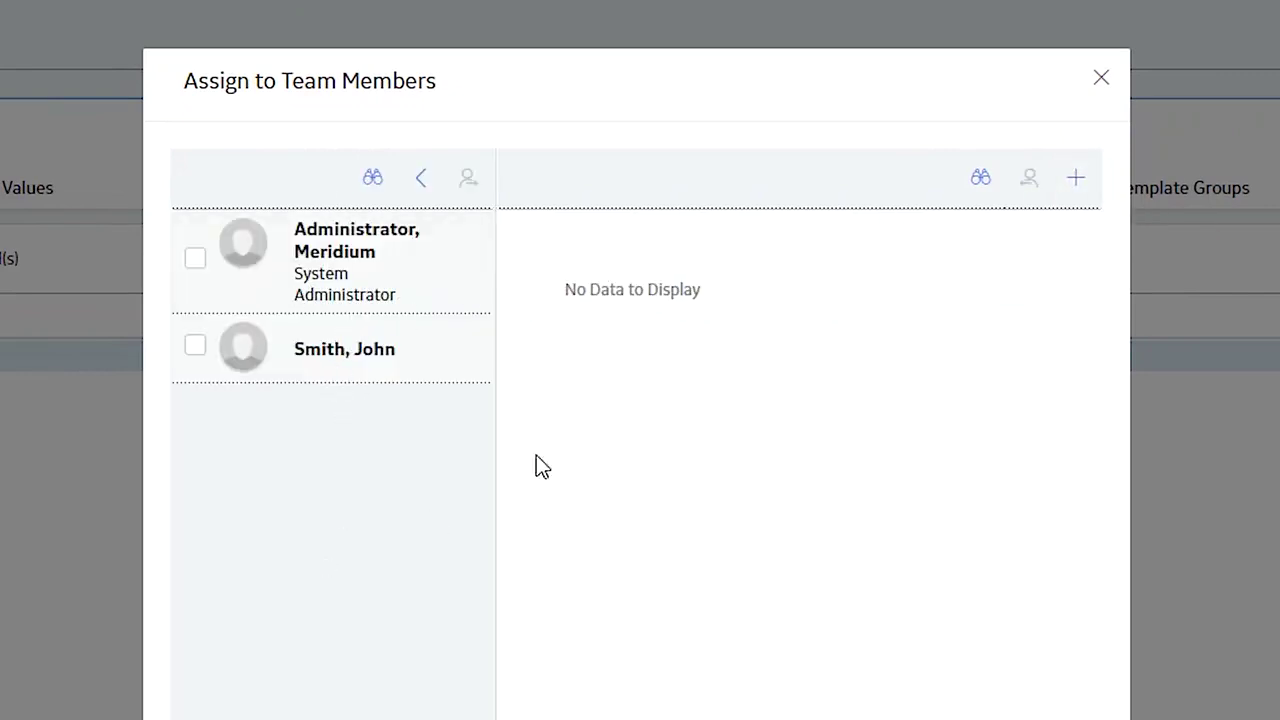
{"action": "left_click", "coordinate": [195, 258]}
{"action": "left_click", "coordinate": [194, 345]}
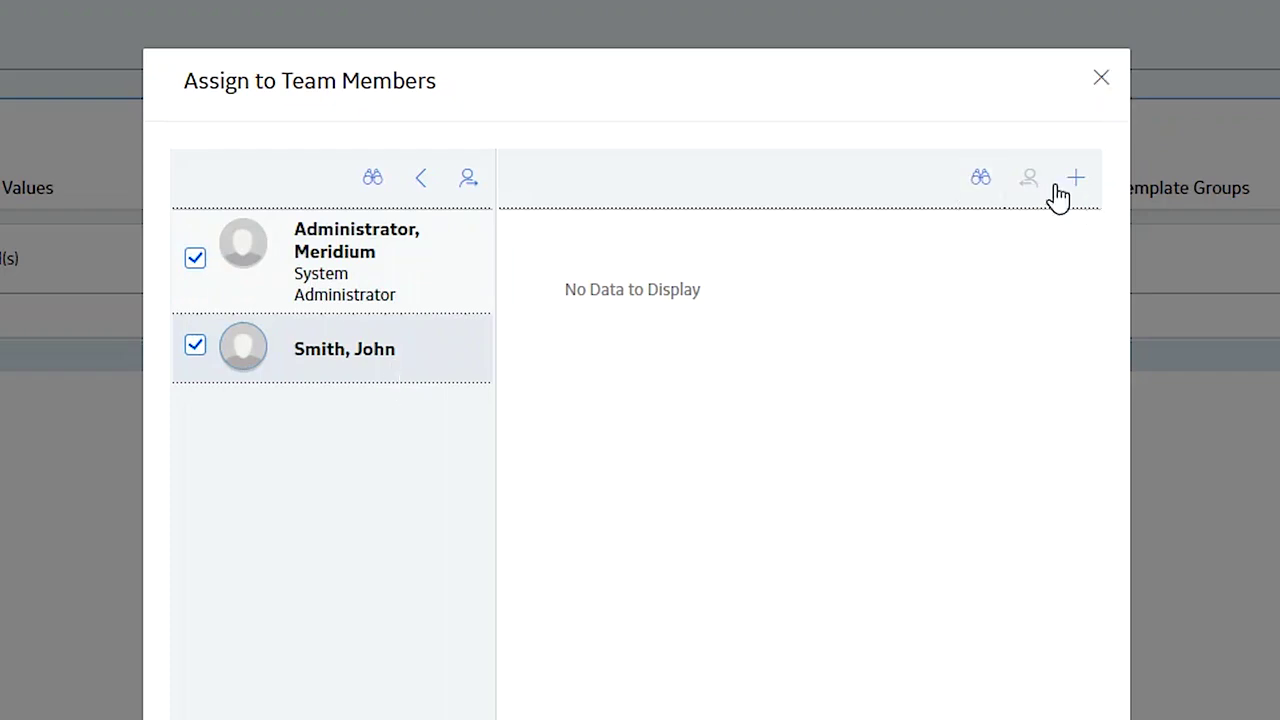
{"action": "left_click", "coordinate": [474, 184]}
{"action": "left_click", "coordinate": [1102, 85]}
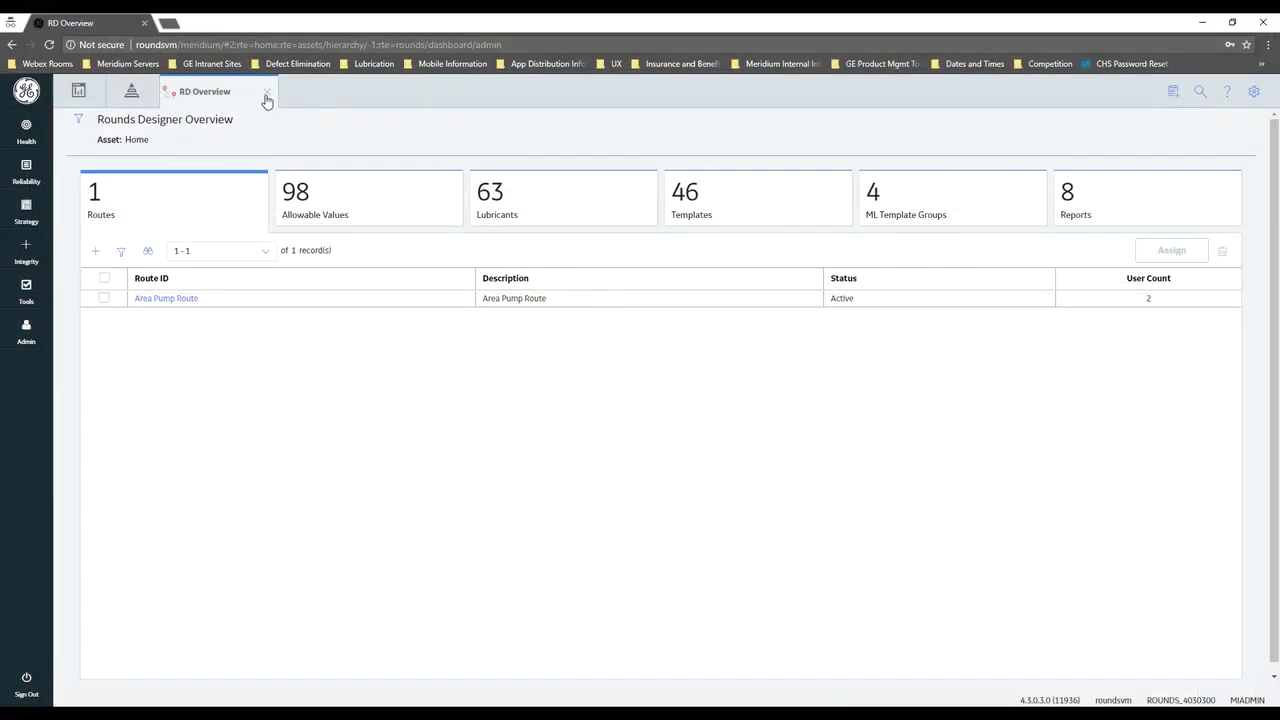
Open the Rounds Data Collection overview from the Health modules
{"action": "left_click", "coordinate": [27, 127]}
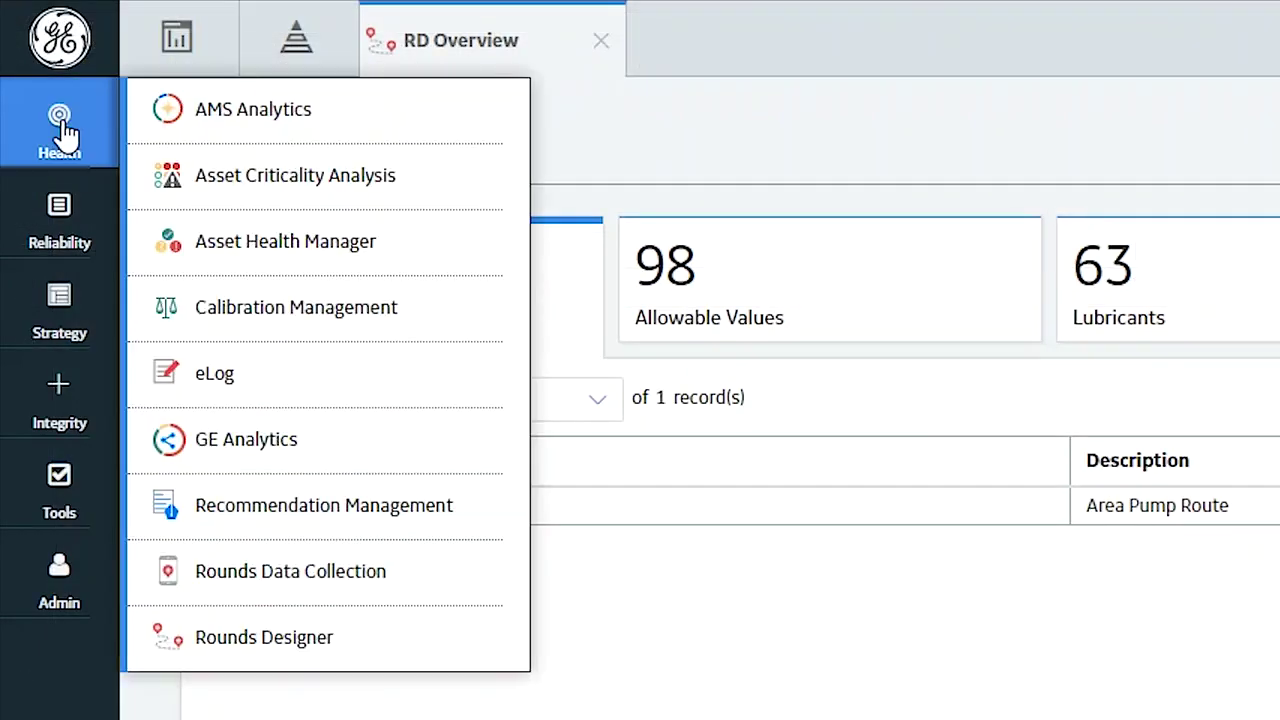
{"action": "left_click", "coordinate": [288, 572]}
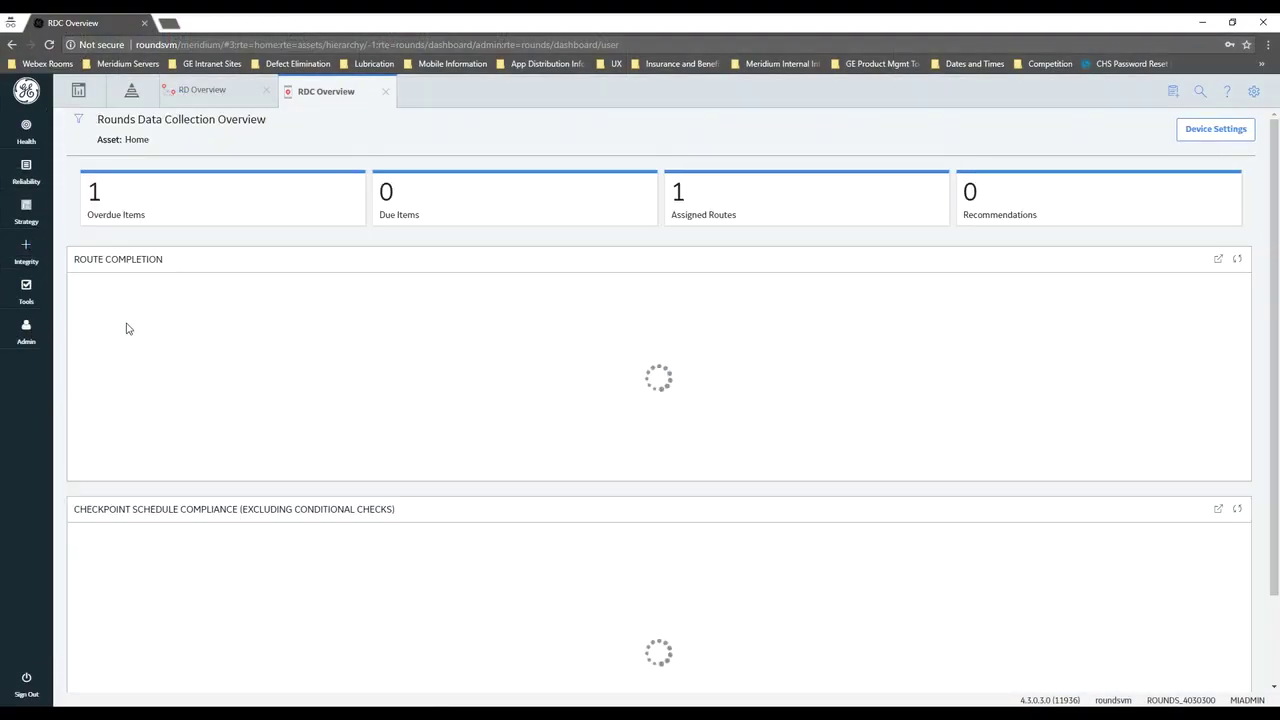
Review the overdue items in the Rounds Data Collection Overview, and close that overview
{"action": "left_click", "coordinate": [145, 211]}
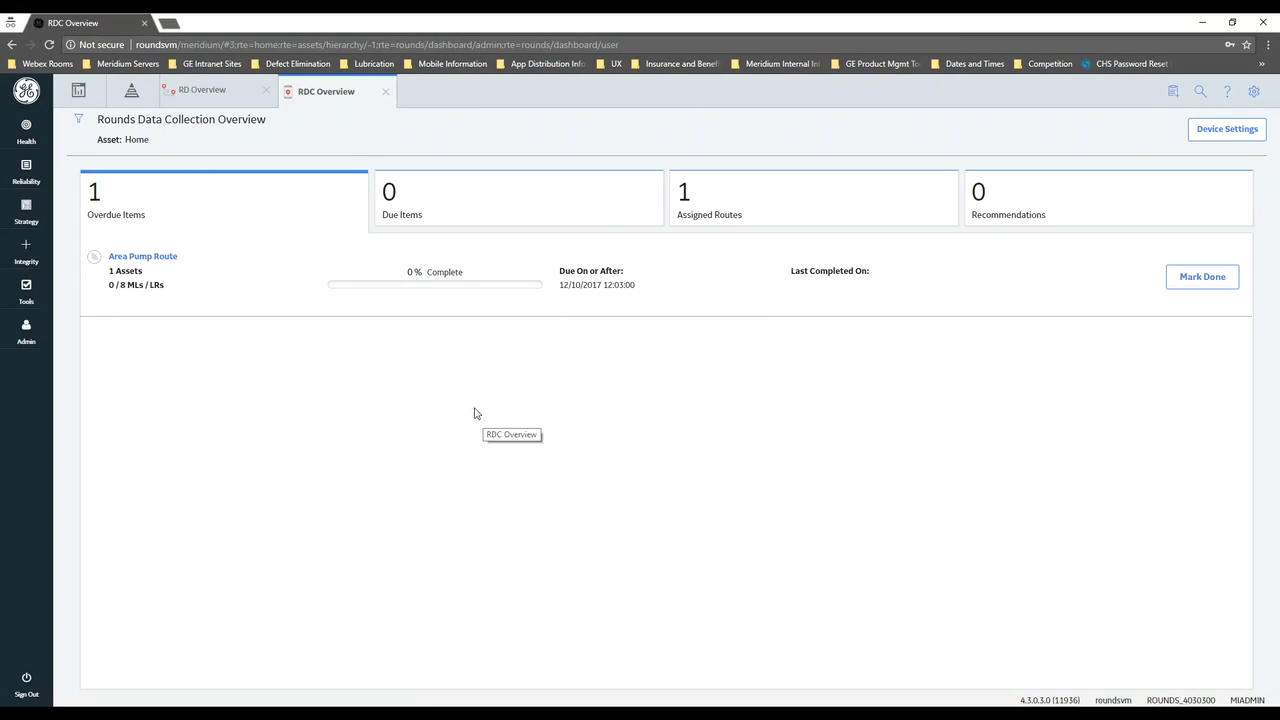
{"action": "left_click", "coordinate": [388, 92]}
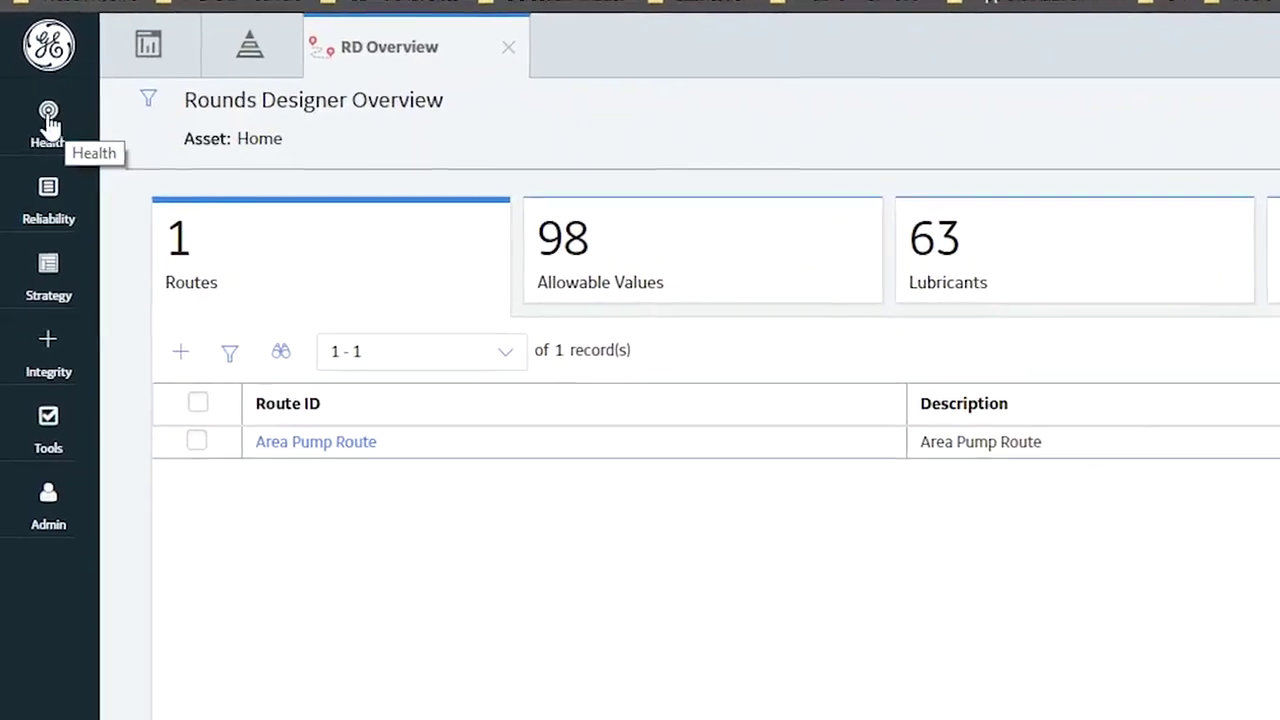
Open Area Pump Route from the Rounds Designer Overview and show the options for adding checkpoints to the route
{"action": "left_click", "coordinate": [48, 120]}
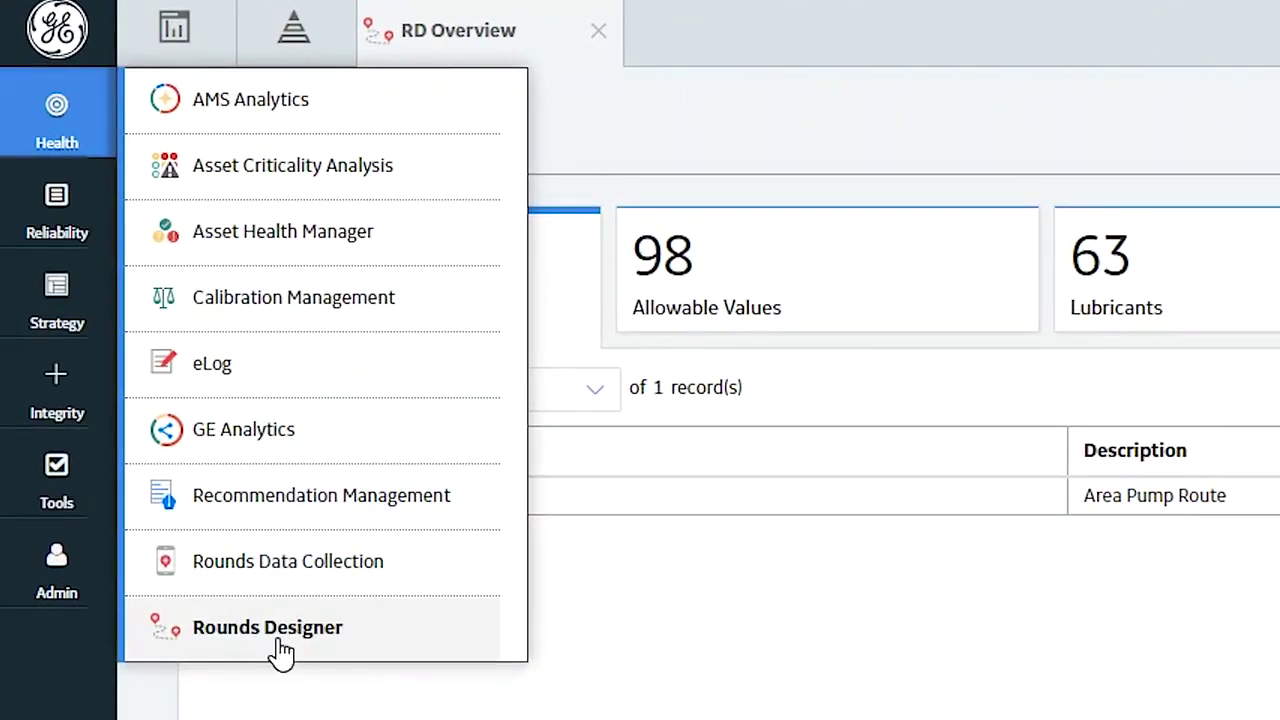
{"action": "left_click", "coordinate": [281, 630]}
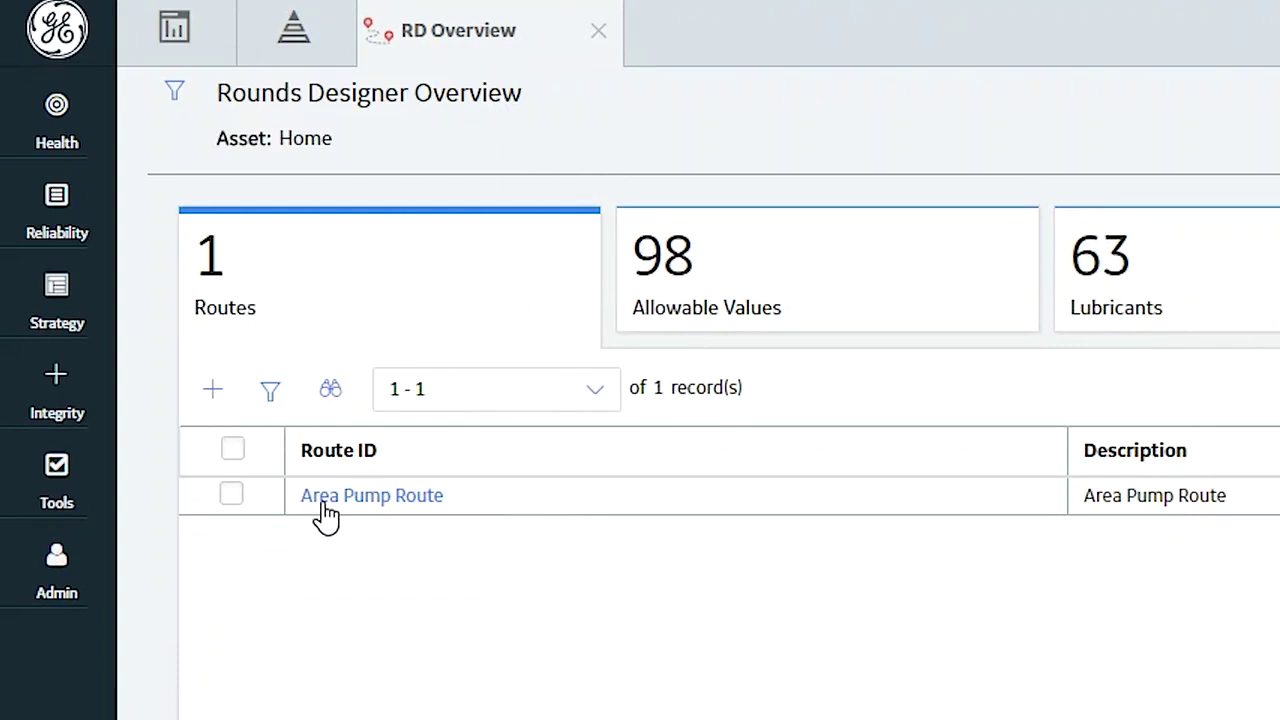
{"action": "left_click", "coordinate": [377, 498]}
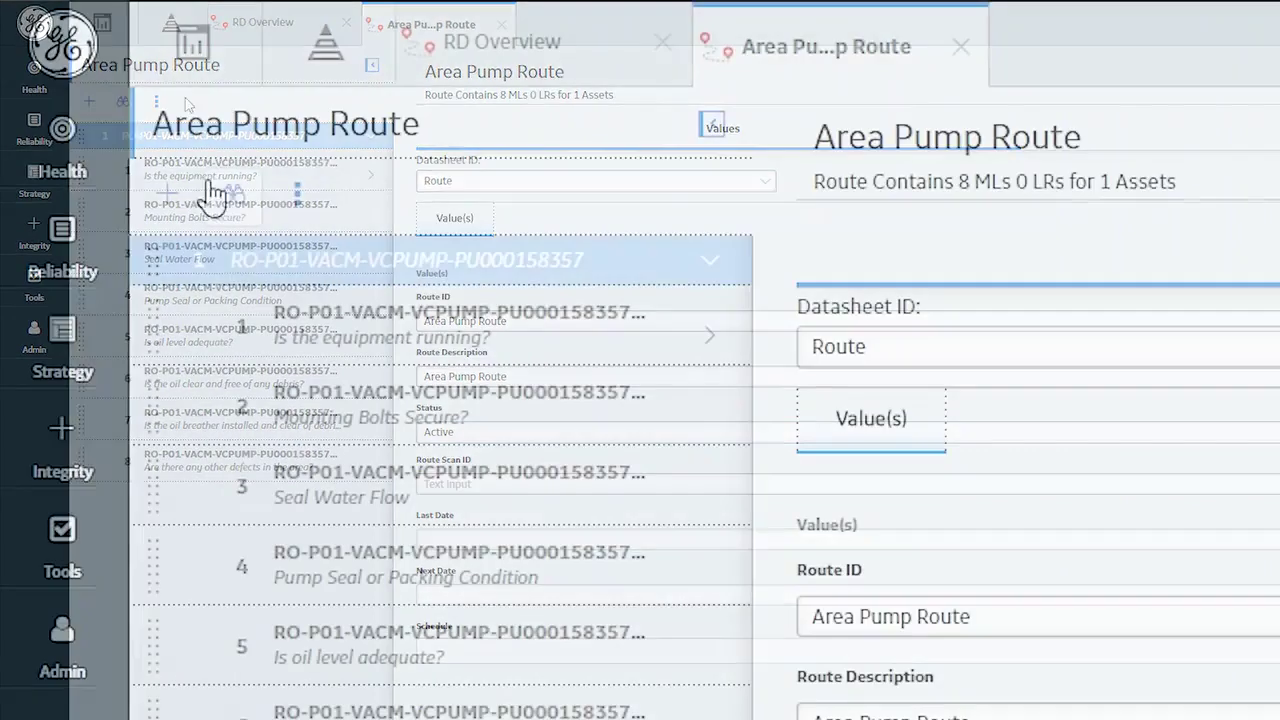
{"action": "left_click", "coordinate": [89, 103]}
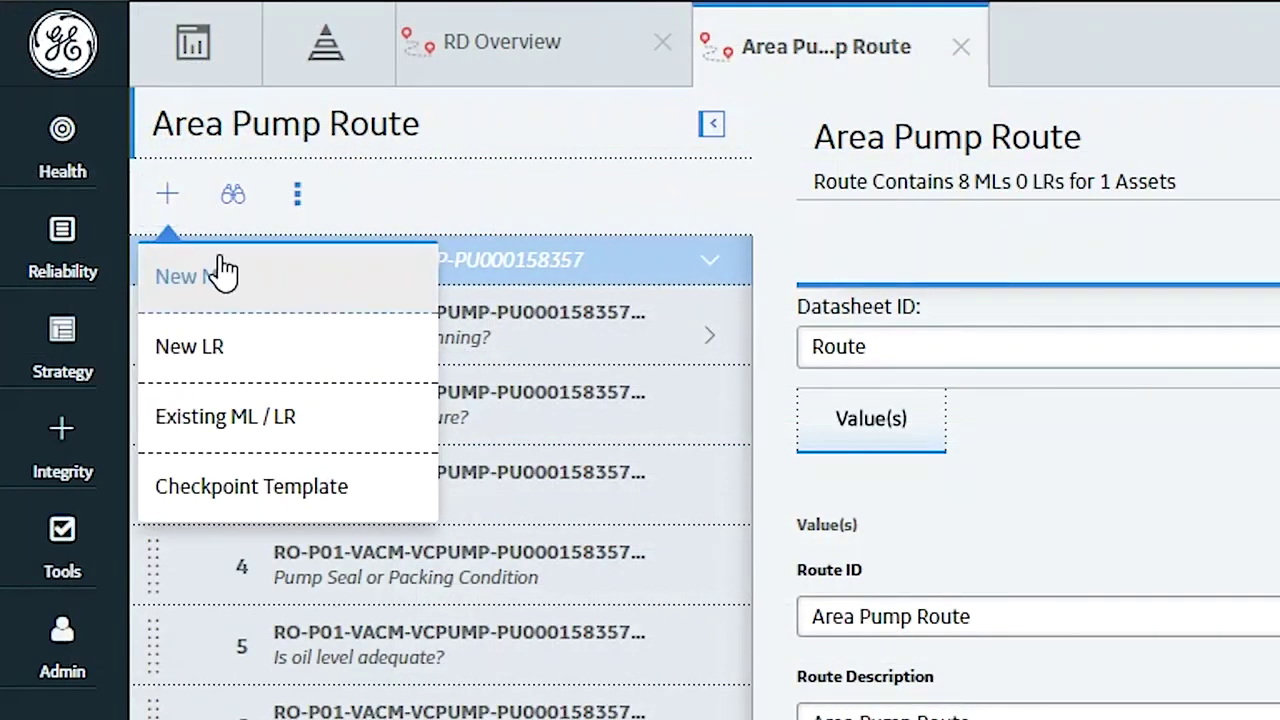